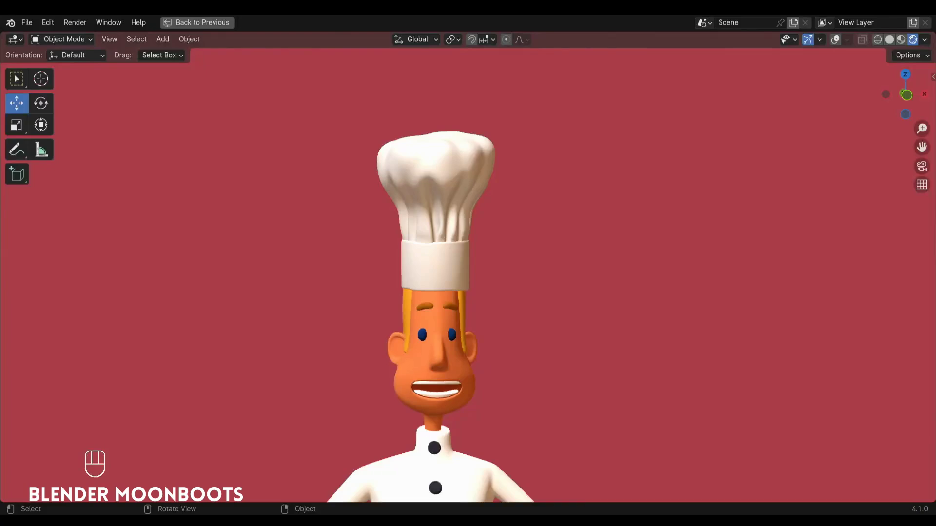
pyautogui.keyDown('ctrl'); pyautogui.keyDown('alt'); pyautogui.moveTo(452, 256); pyautogui.dragTo(495, 198, button='middle'); pyautogui.keyUp('alt'); pyautogui.keyUp('ctrl')
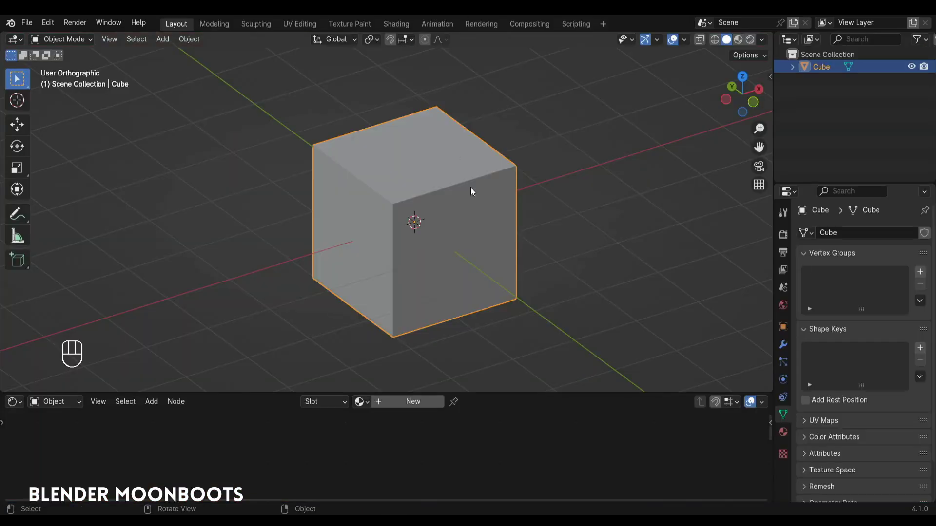
# Delete the default cube and add a mesh cylinder with 64 vertices.
pyautogui.press('x')
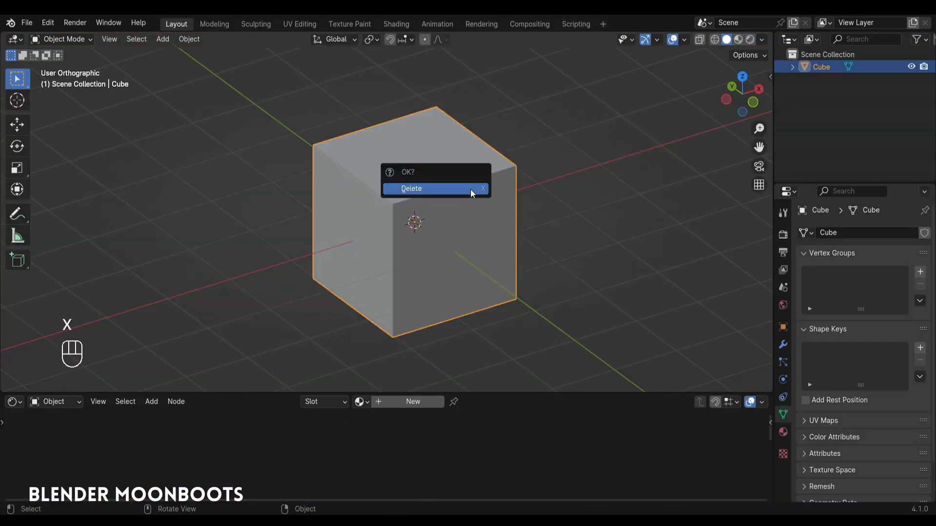
pyautogui.click(470, 188)
pyautogui.hotkey('shift', 'a')
pyautogui.moveTo(472, 181)
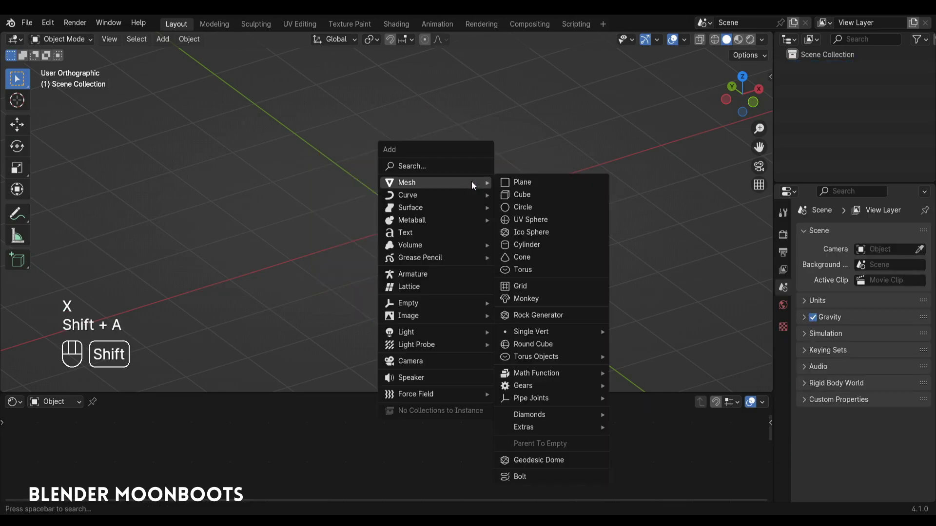
pyautogui.click(545, 246)
pyautogui.click(115, 382)
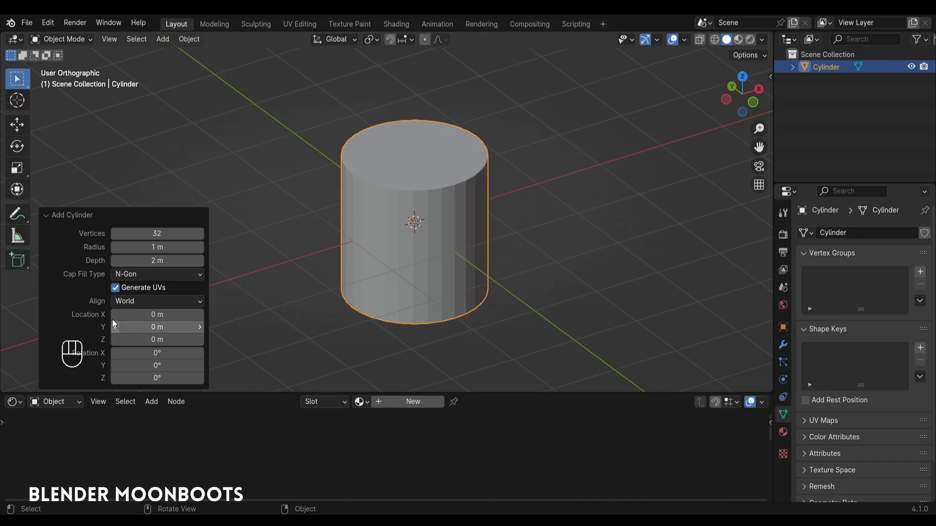
pyautogui.click(160, 233)
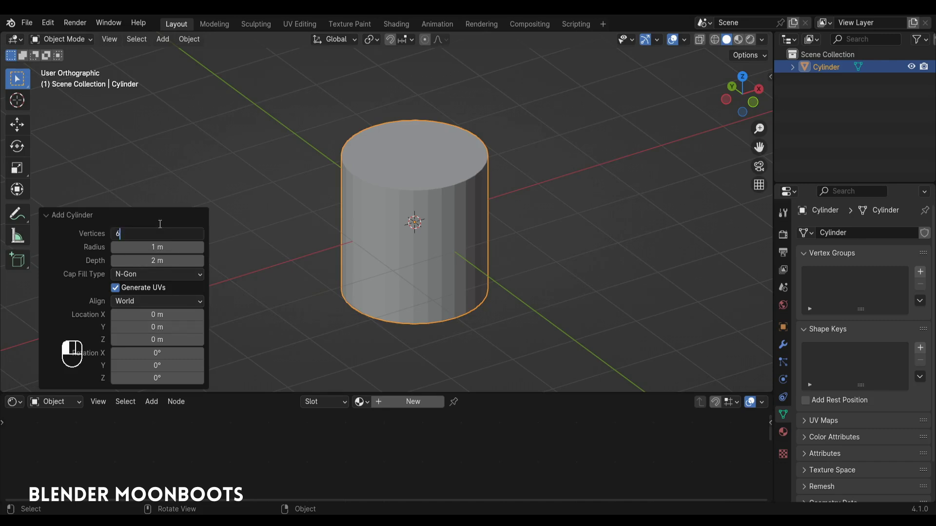
pyautogui.press('Return')
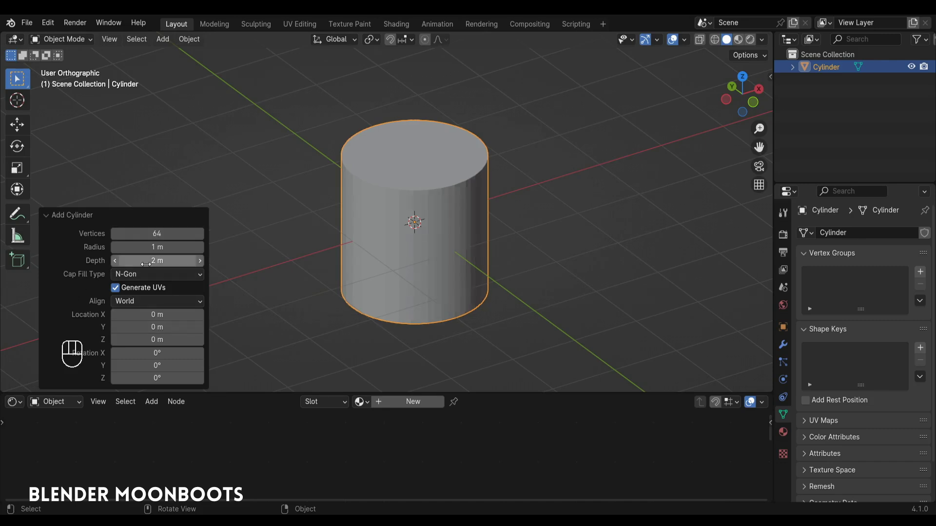
# Bevel the top rim edge loop of the cylinder with 6 segments and a width of about 0.32 m.
pyautogui.press('Tab')
pyautogui.moveTo(431, 189); pyautogui.dragTo(441, 176, button='middle')
pyautogui.keyDown('alt'); pyautogui.click(441, 176); pyautogui.keyUp('alt')
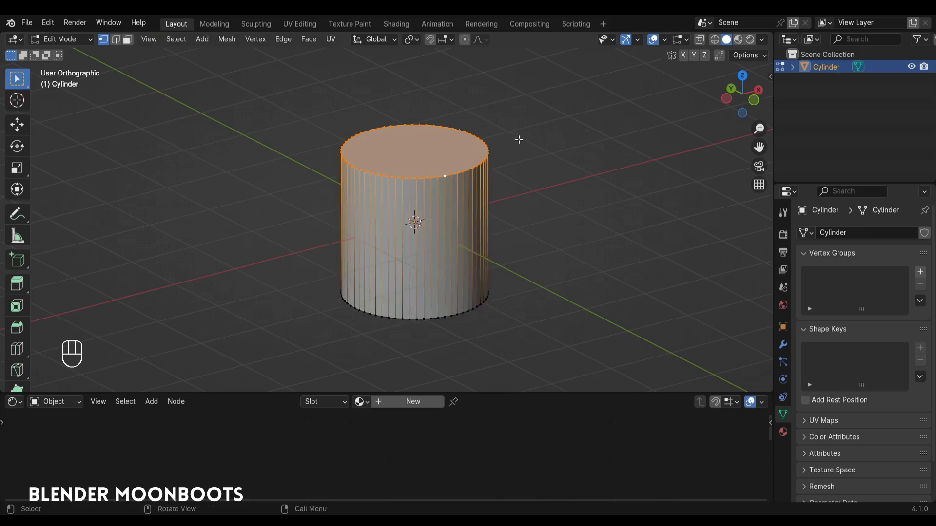
pyautogui.hotkey('ctrl', 'b')
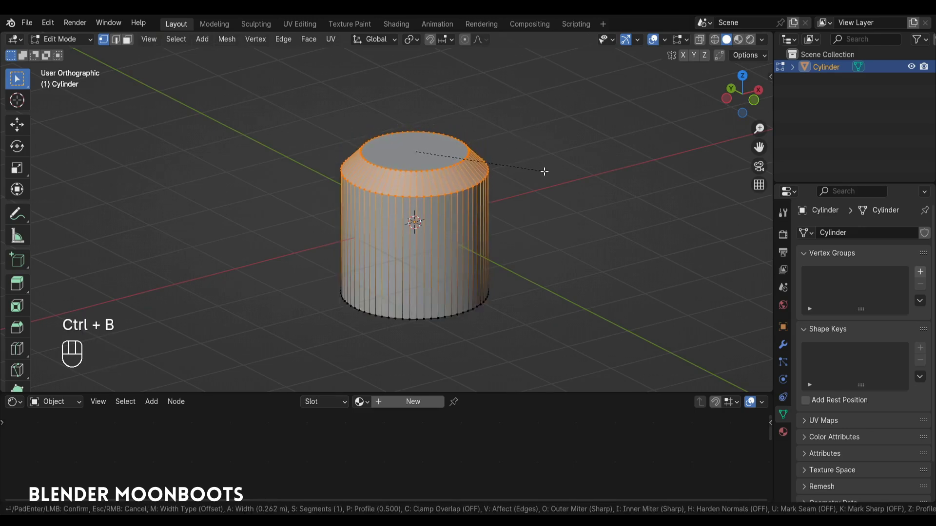
pyautogui.scroll(4, 548, 174)
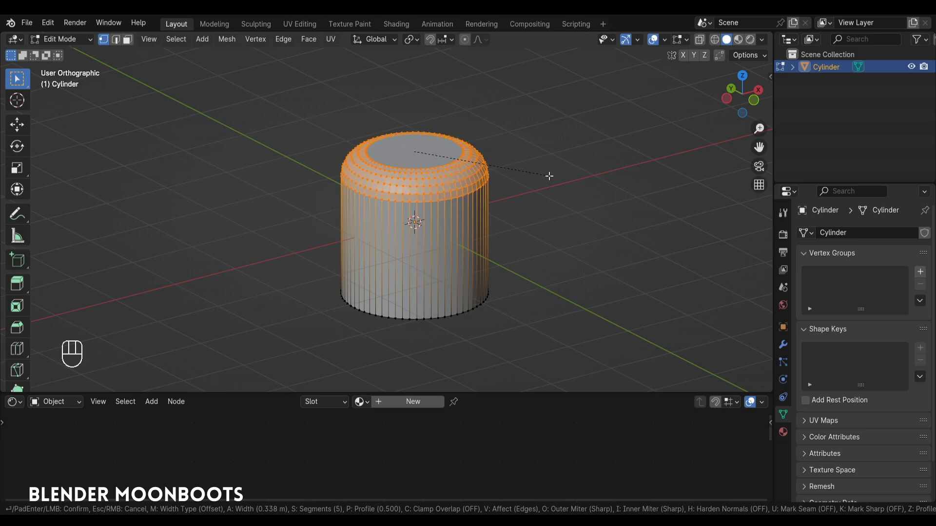
pyautogui.scroll(1, 548, 176)
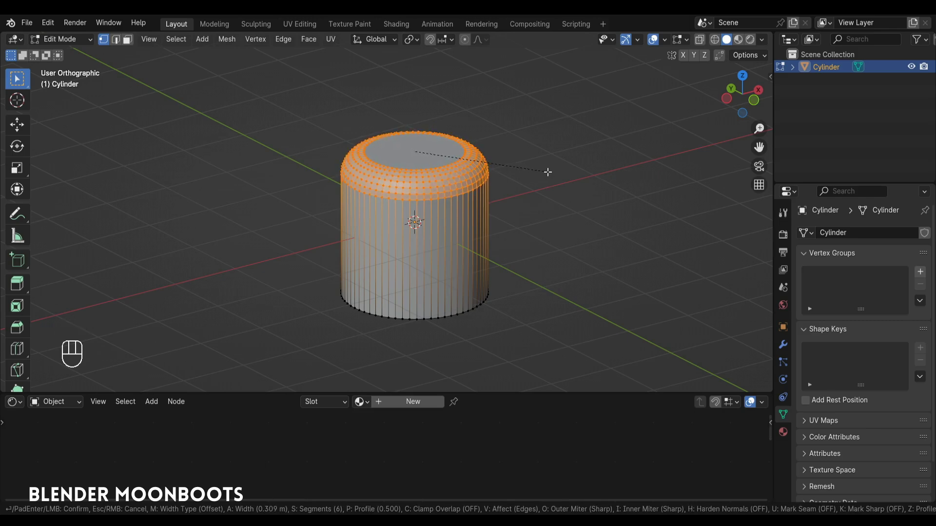
pyautogui.click(542, 174)
# Delete the cylinder's flat top cap face and close the open rim with Grid Fill.
pyautogui.moveTo(539, 176); pyautogui.dragTo(447, 180, button='middle')
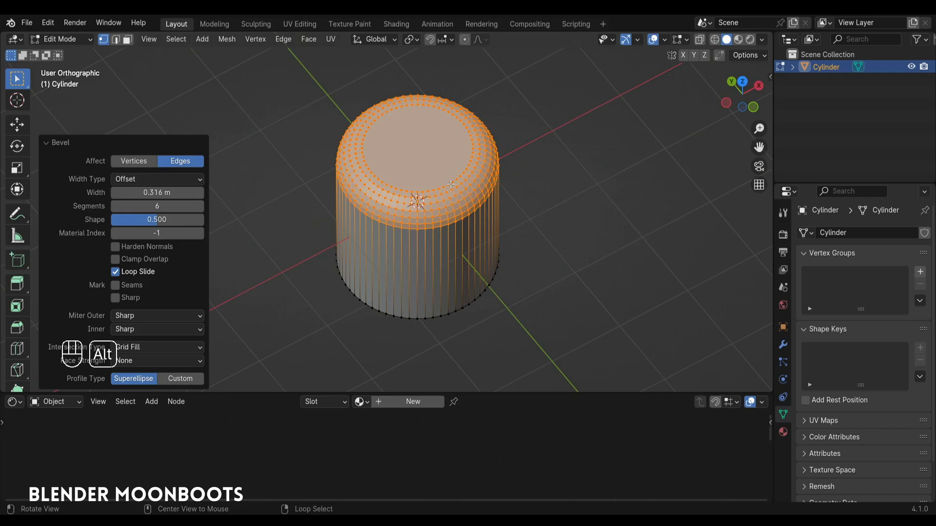
pyautogui.keyDown('alt'); pyautogui.click(454, 176); pyautogui.keyUp('alt')
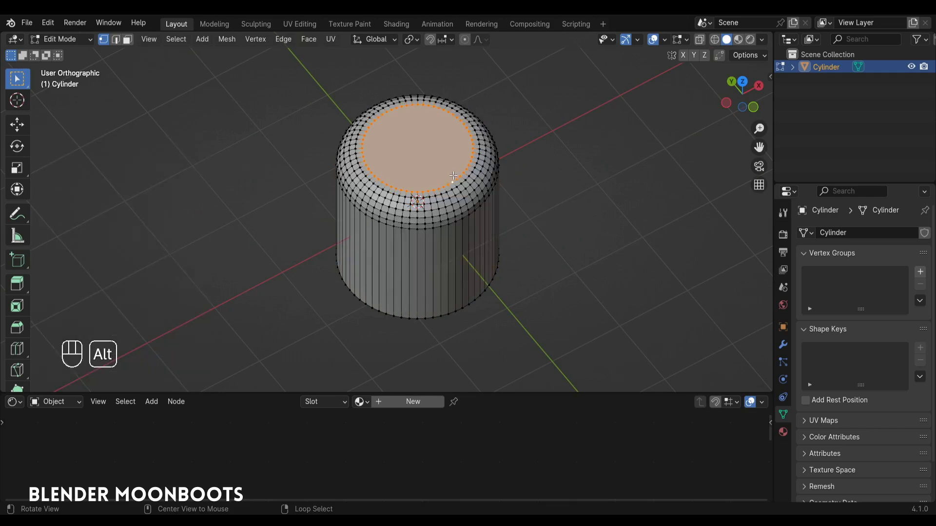
pyautogui.press('x')
pyautogui.click(435, 150)
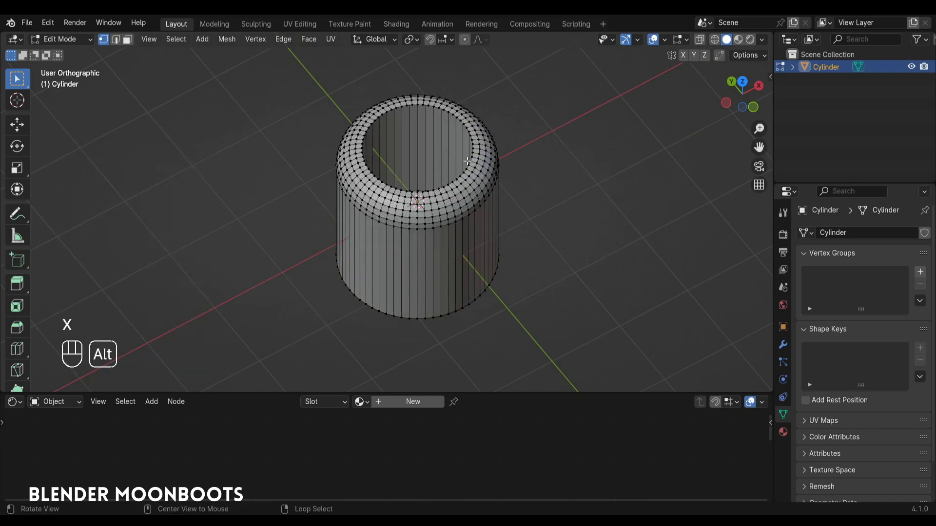
pyautogui.keyDown('alt'); pyautogui.click(467, 162); pyautogui.keyUp('alt')
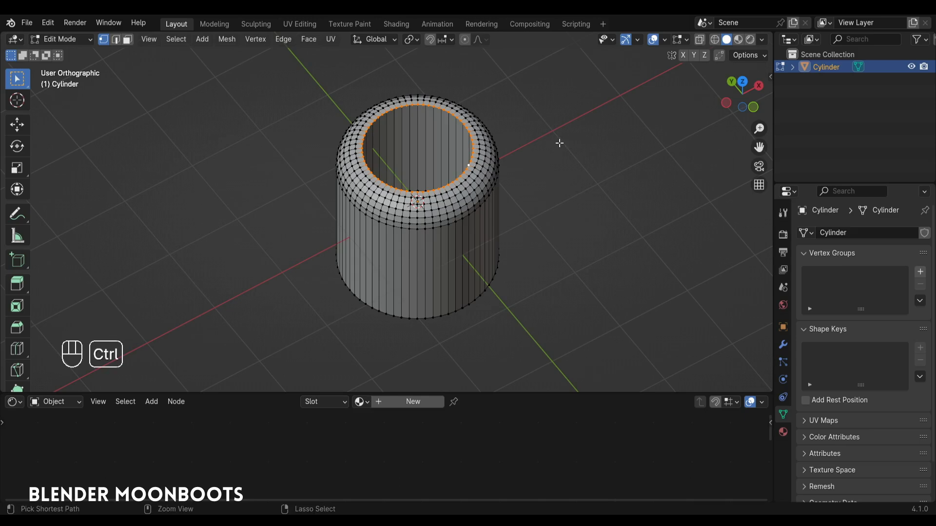
pyautogui.hotkey('ctrl', 'f')
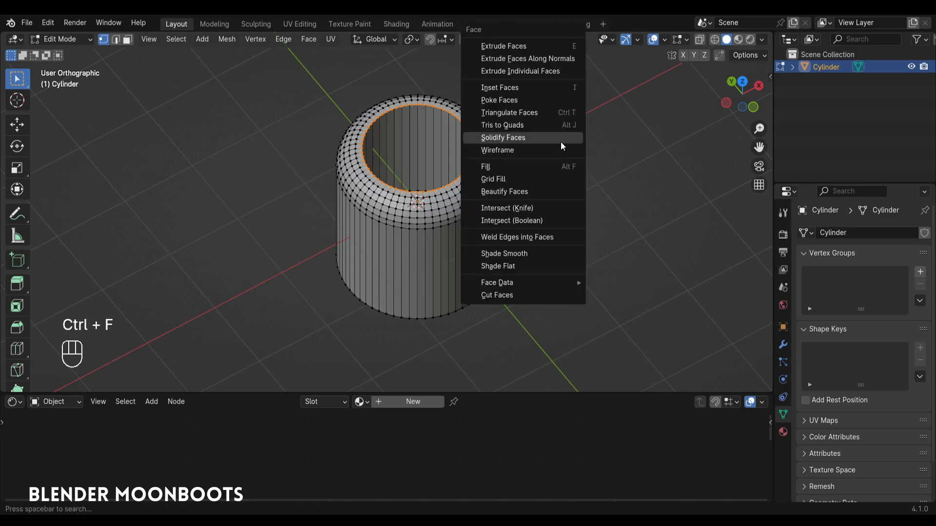
pyautogui.click(537, 180)
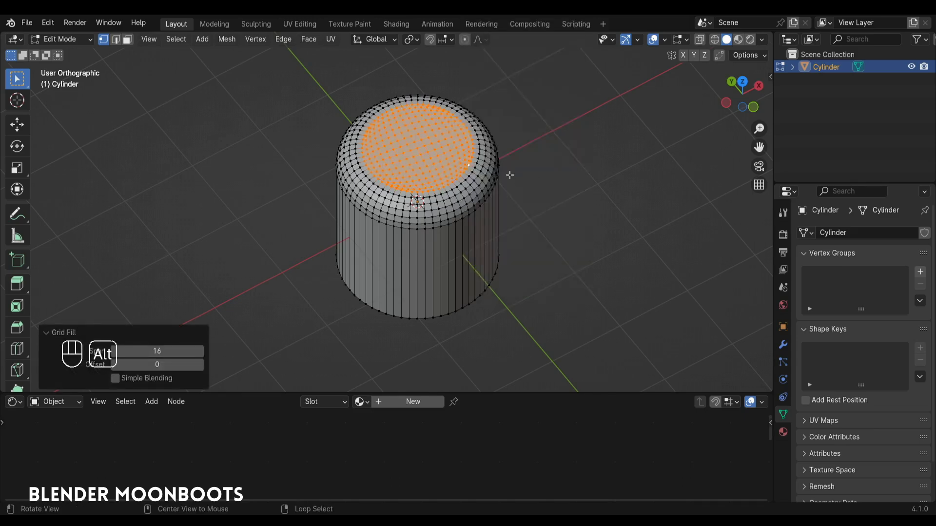
# Delete the cylinder's bottom cap face so the underside is open.
pyautogui.scroll(3, 507, 186)
pyautogui.keyDown('ctrl'); pyautogui.keyDown('alt'); pyautogui.moveTo(516, 156); pyautogui.dragTo(492, 185); pyautogui.keyUp('alt'); pyautogui.keyUp('ctrl')
pyautogui.keyDown('ctrl'); pyautogui.keyDown('alt'); pyautogui.moveTo(491, 184); pyautogui.dragTo(465, 182); pyautogui.keyUp('alt'); pyautogui.keyUp('ctrl')
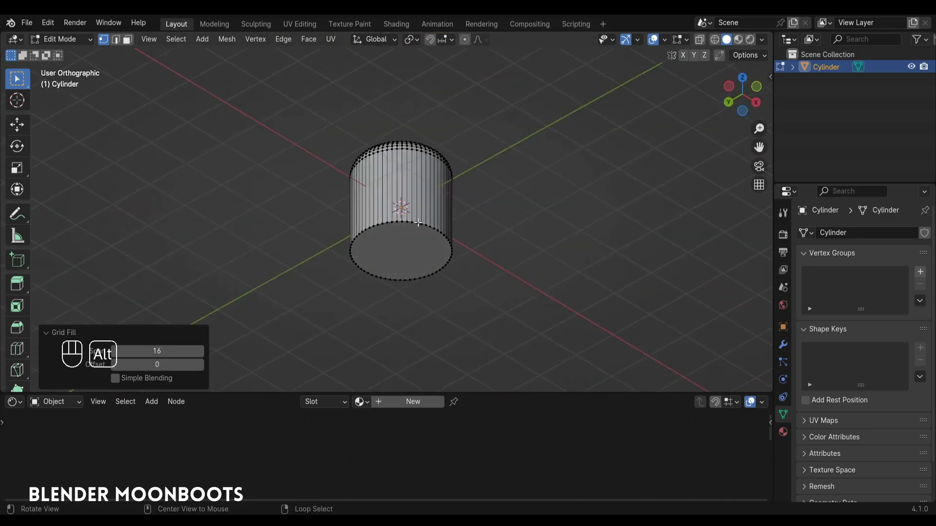
pyautogui.keyDown('alt'); pyautogui.click(419, 223); pyautogui.keyUp('alt')
pyautogui.press('x')
pyautogui.click(426, 224)
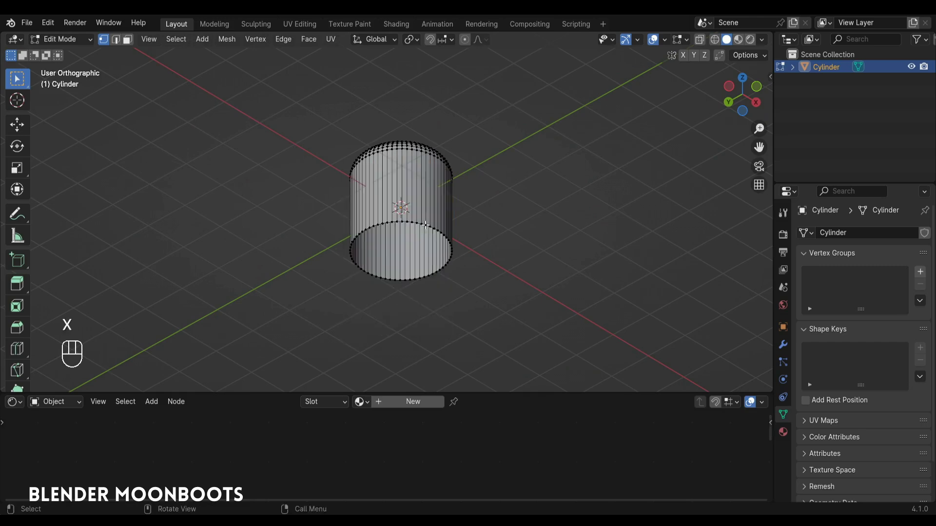
# Move the open bottom edge loop down about 1.02 m along Z to lengthen the cylinder.
pyautogui.keyDown('alt'); pyautogui.click(438, 222); pyautogui.keyUp('alt')
pyautogui.moveTo(438, 222); pyautogui.dragTo(440, 272, button='middle')
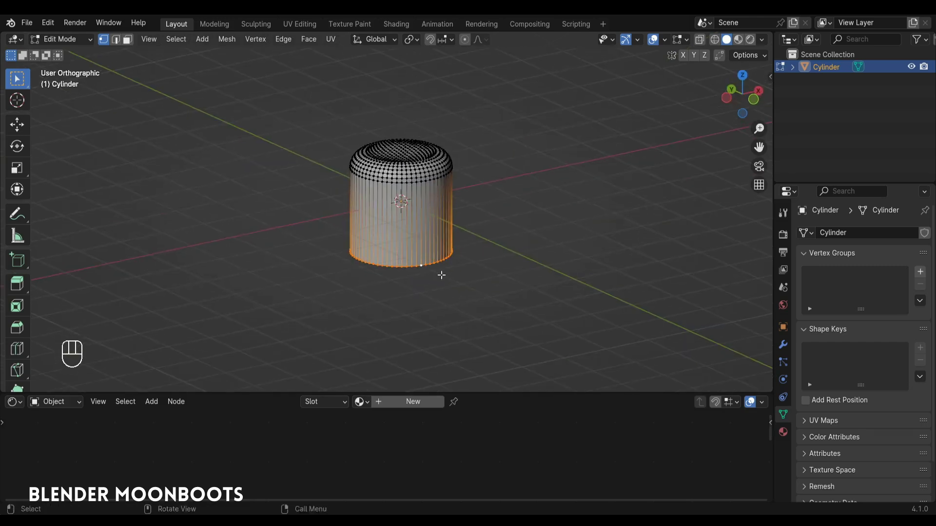
pyautogui.hotkey('shift', 'space')
pyautogui.click(414, 248)
pyautogui.hotkey('shift', 'space')
pyautogui.click(420, 261)
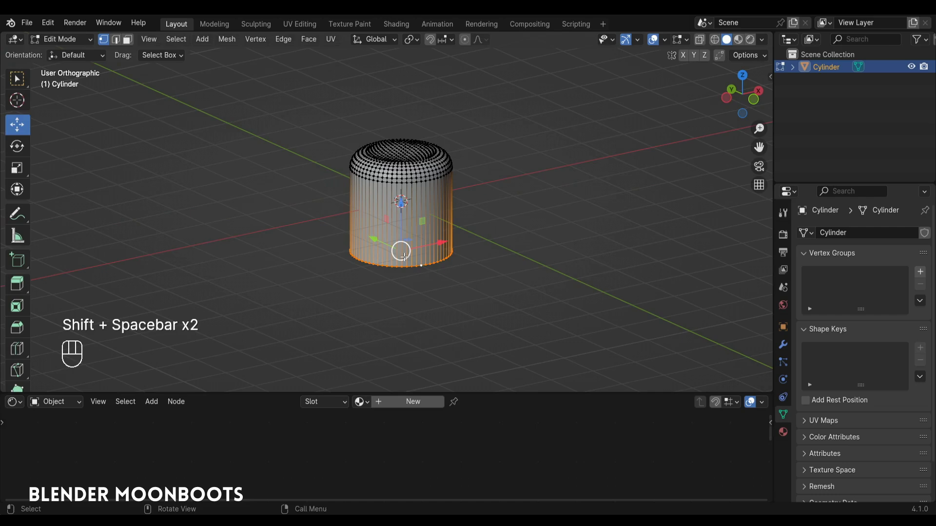
pyautogui.moveTo(401, 202); pyautogui.dragTo(394, 271)
# Add 29 evenly spaced horizontal loop cuts to the cylinder's side, deselect everything and return to Object Mode.
pyautogui.hotkey('ctrl', 'r')
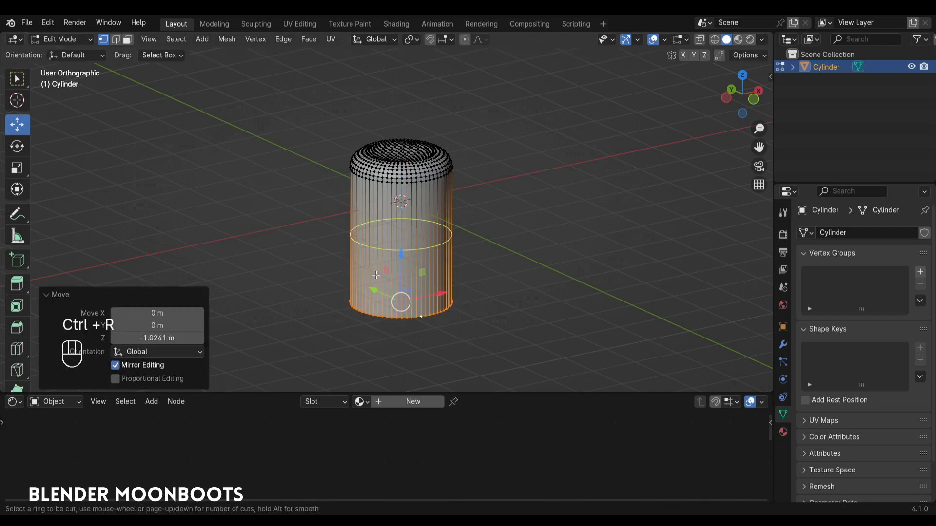
pyautogui.scroll(4, 377, 276)
pyautogui.scroll(20, 378, 275)
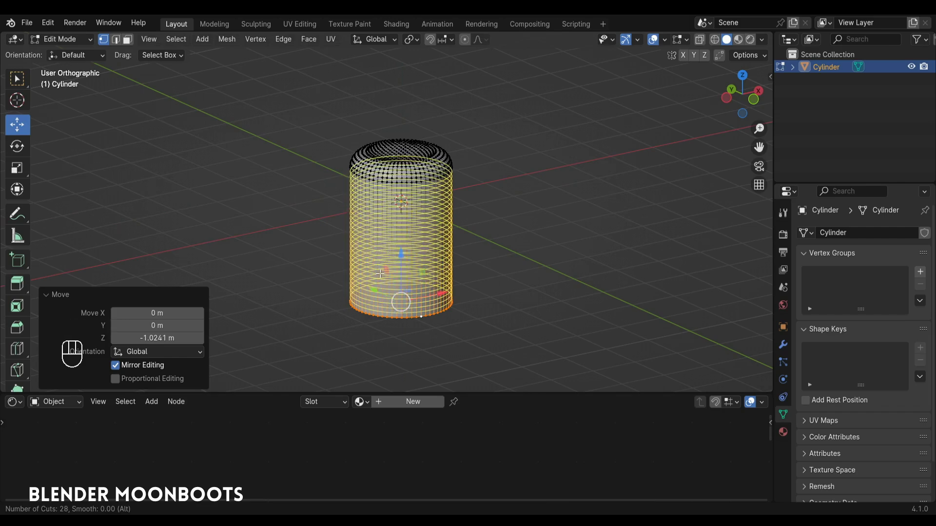
pyautogui.scroll(1, 381, 274)
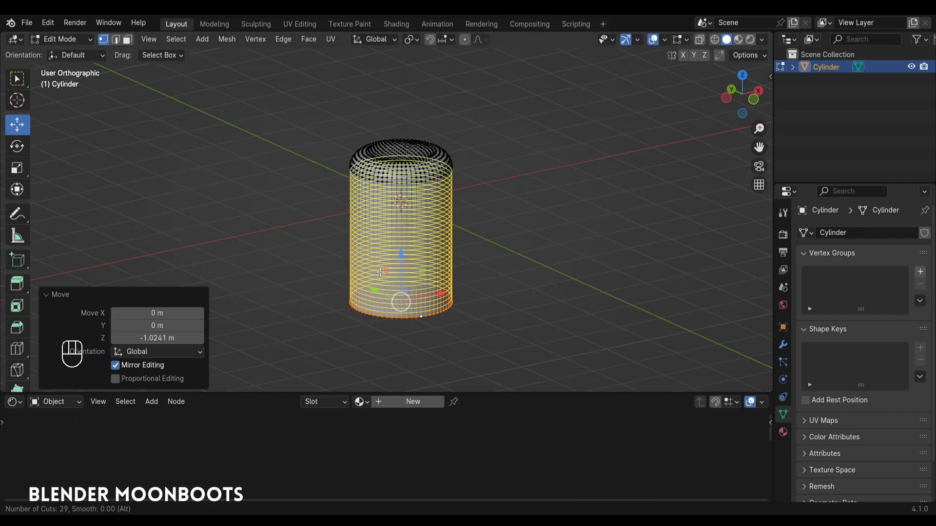
pyautogui.click(380, 272)
pyautogui.rightClick(377, 269)
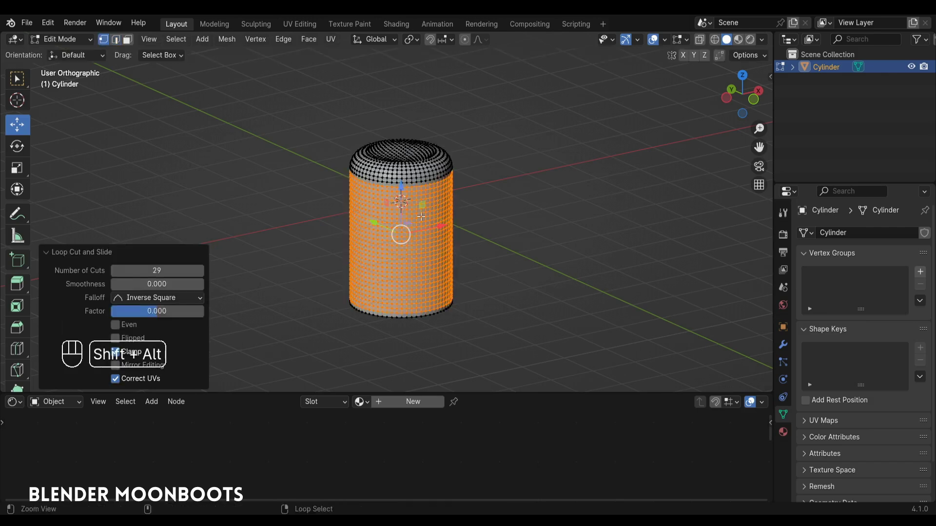
pyautogui.keyDown('alt'); pyautogui.keyDown('shift'); pyautogui.moveTo(387, 211); pyautogui.dragTo(432, 160); pyautogui.keyUp('shift'); pyautogui.keyUp('alt')
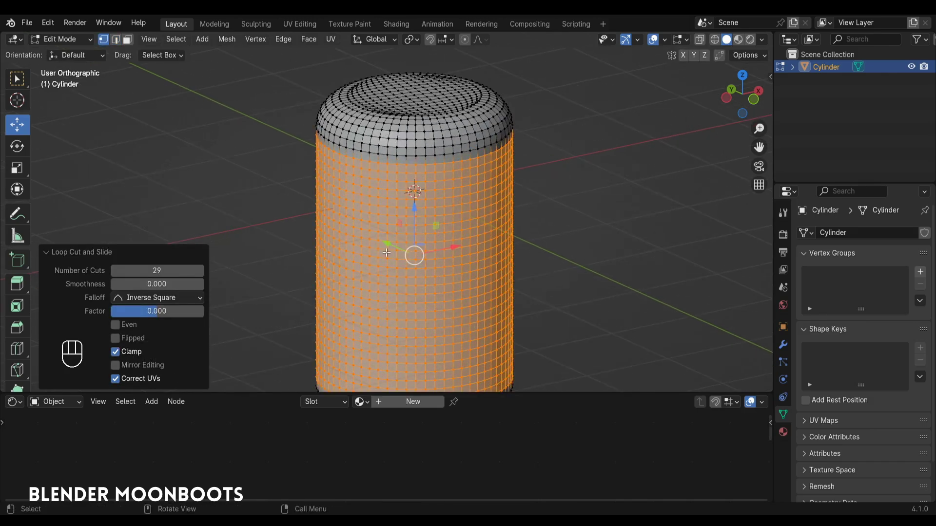
pyautogui.keyDown('alt'); pyautogui.moveTo(406, 235); pyautogui.dragTo(388, 145); pyautogui.keyUp('alt')
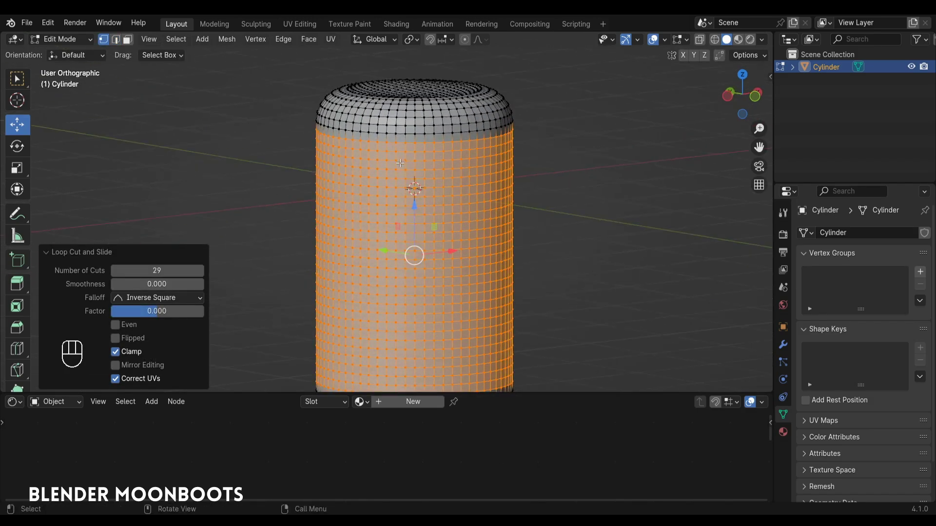
pyautogui.hotkey('alt', 'a')
pyautogui.keyDown('alt'); pyautogui.keyDown('shift'); pyautogui.moveTo(416, 197); pyautogui.dragTo(438, 233); pyautogui.keyUp('shift'); pyautogui.keyUp('alt')
pyautogui.press('Tab')
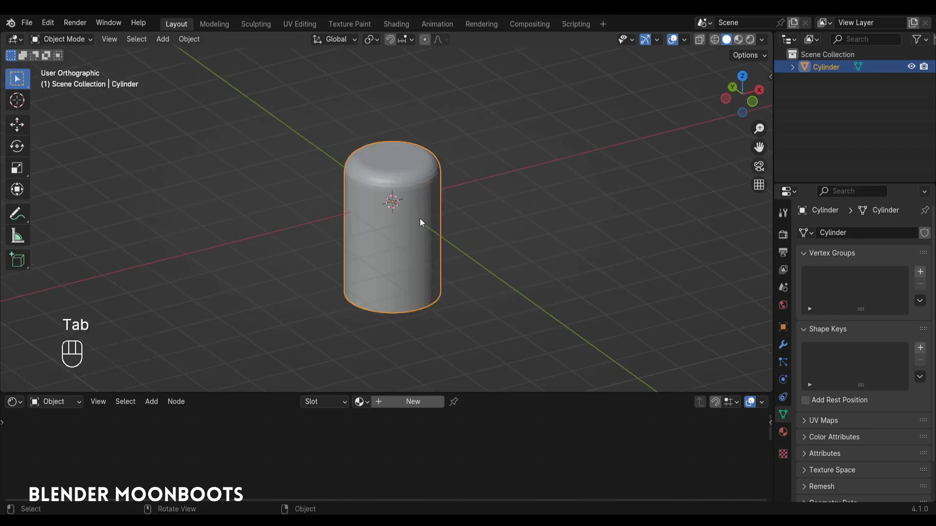
# Move the cylinder up about 1.77 m along Z and shade it smooth.
pyautogui.hotkey('shift', 'space')
pyautogui.click(383, 256)
pyautogui.moveTo(396, 185); pyautogui.dragTo(452, 191)
pyautogui.rightClick(445, 166)
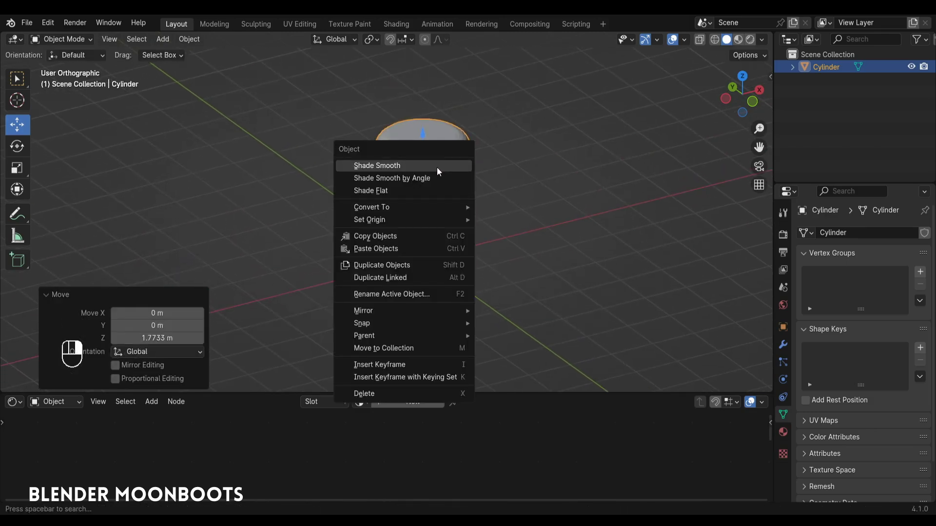
pyautogui.click(437, 167)
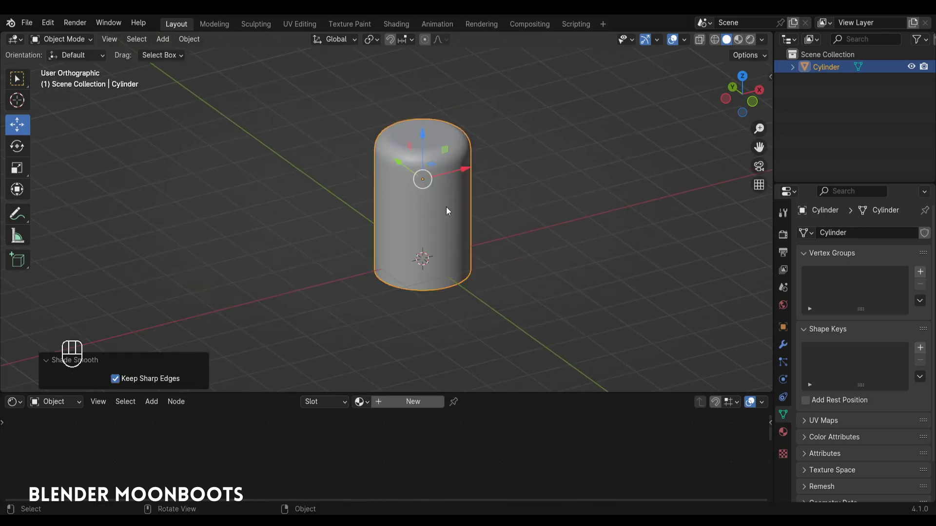
# Add a second mesh cylinder with 32 vertices and the cap fill type set to Nothing.
pyautogui.hotkey('shift', 'a')
pyautogui.moveTo(440, 222)
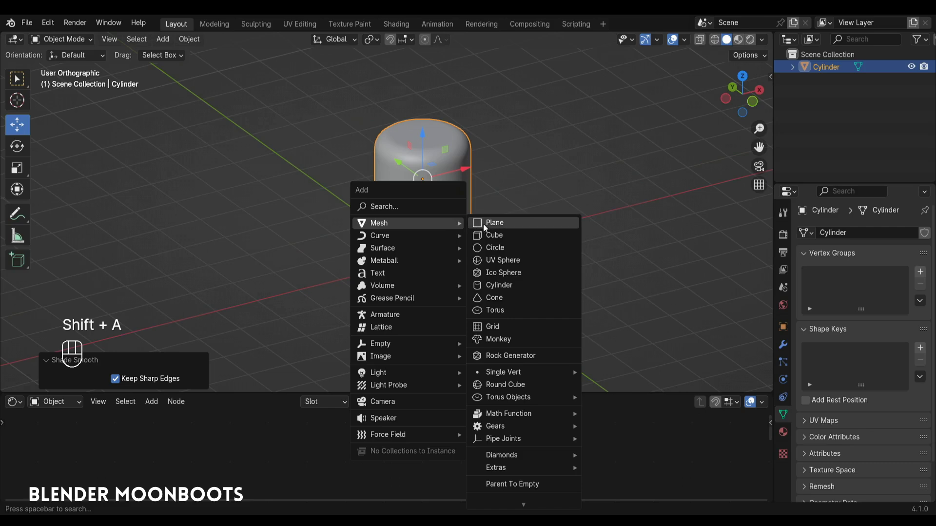
pyautogui.click(509, 284)
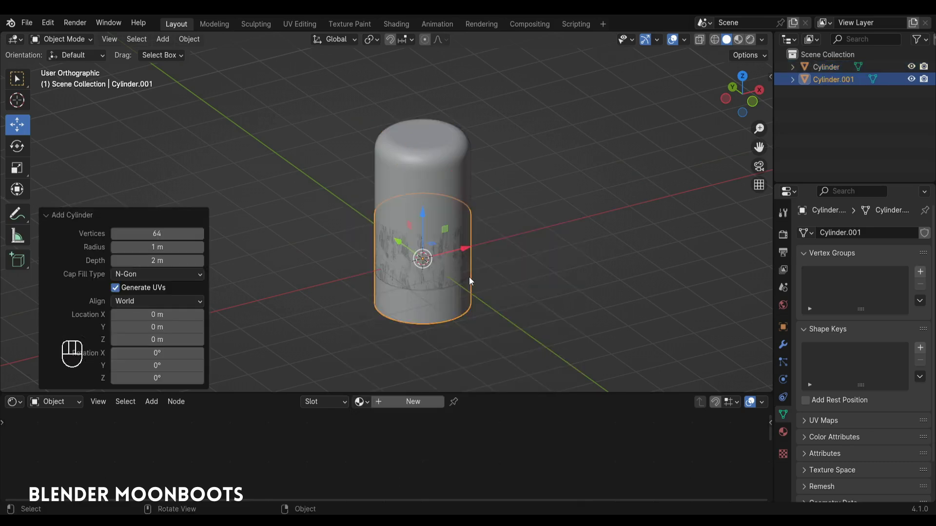
pyautogui.click(160, 233)
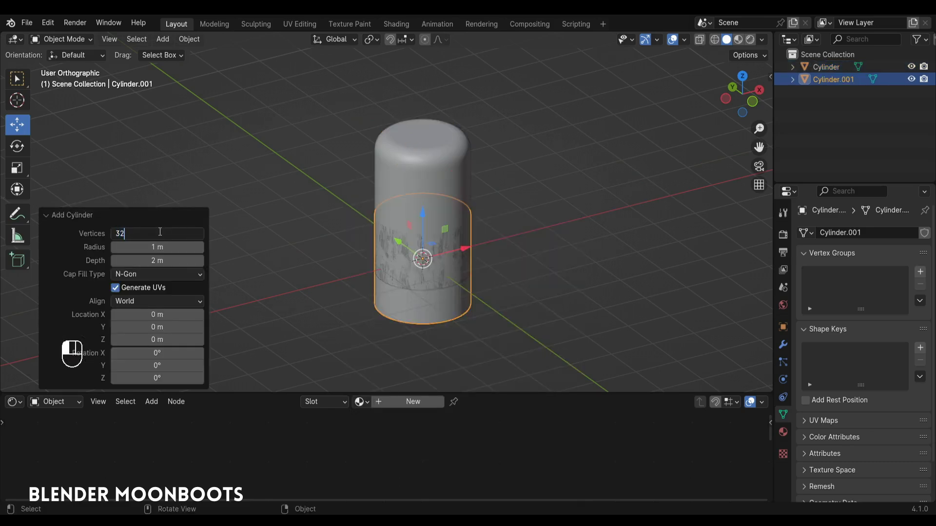
pyautogui.press('Return')
pyautogui.click(136, 274)
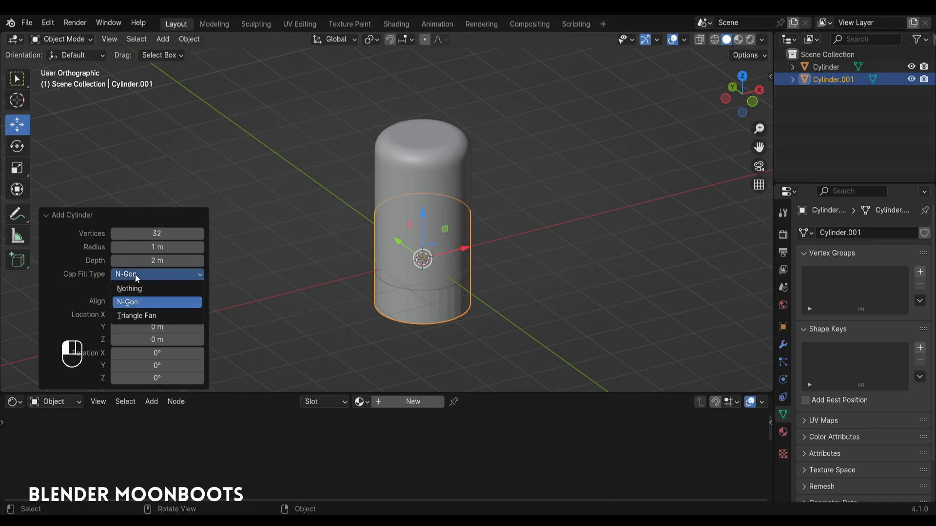
pyautogui.click(132, 288)
# Scale the second cylinder's whole mesh up by about 1.27 in Edit Mode so it surrounds the first one.
pyautogui.press('Tab')
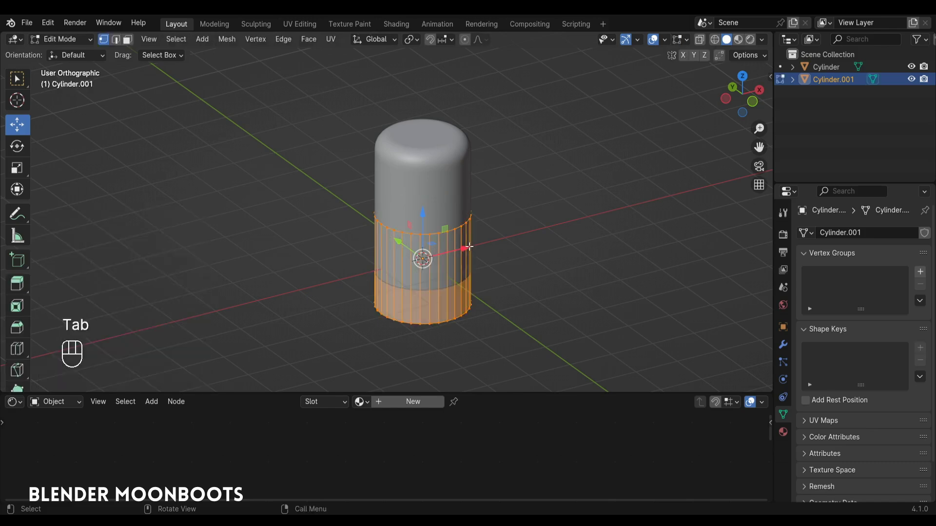
pyautogui.press('s')
pyautogui.click(499, 261)
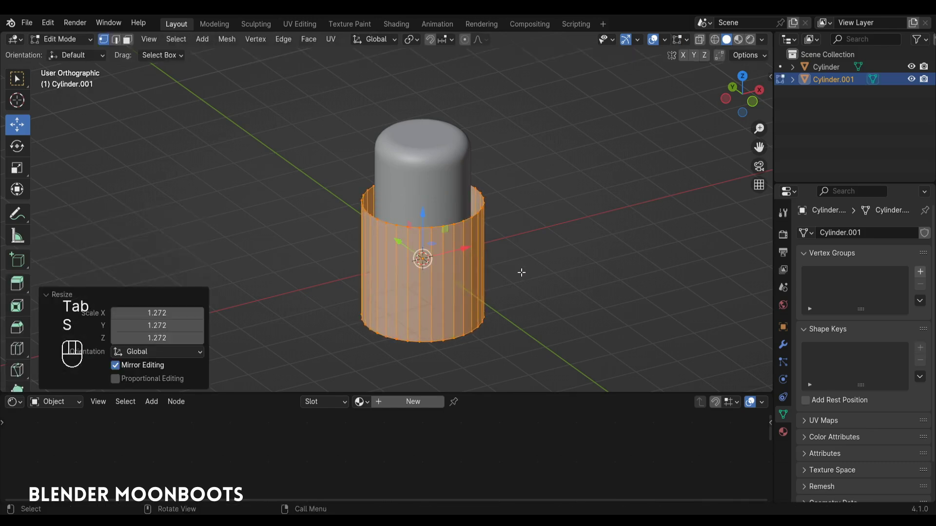
# Flatten the outer cylinder's mesh along Z to about 1.71 m tall and return to Object Mode.
pyautogui.press('s')
pyautogui.press('z')
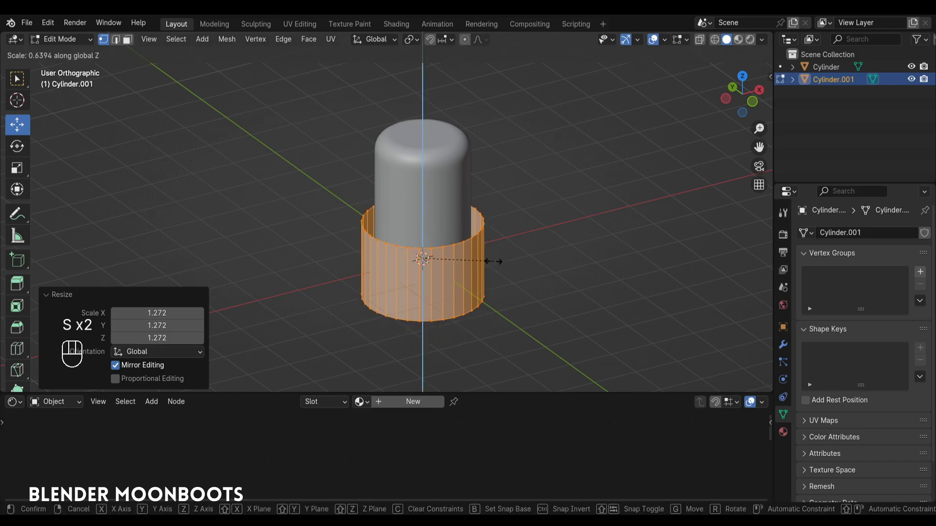
pyautogui.click(495, 265)
pyautogui.press('Tab')
pyautogui.keyDown('alt'); pyautogui.moveTo(504, 262); pyautogui.dragTo(475, 212); pyautogui.keyUp('alt')
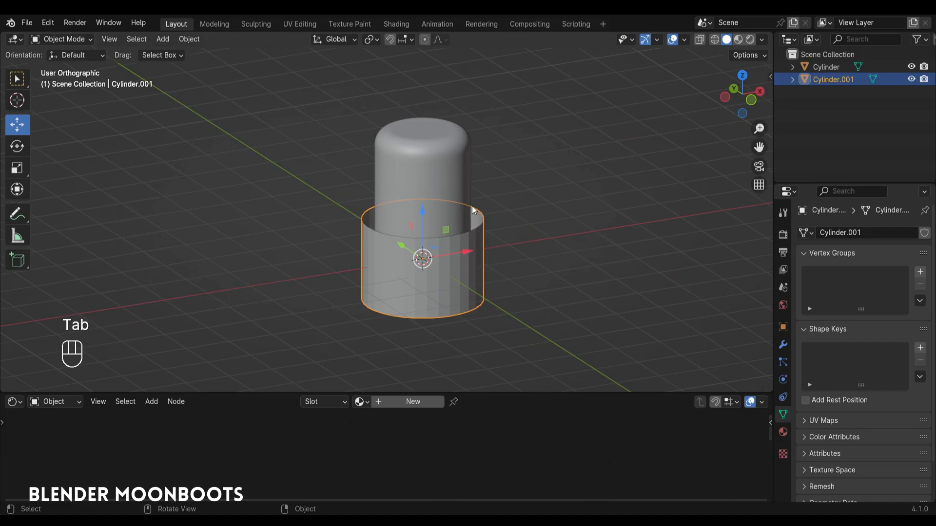
# Add Cloth physics to the inner rounded cylinder and enlarge the properties area.
pyautogui.click(454, 177)
pyautogui.keyDown('alt'); pyautogui.moveTo(454, 176); pyautogui.dragTo(495, 195); pyautogui.keyUp('alt')
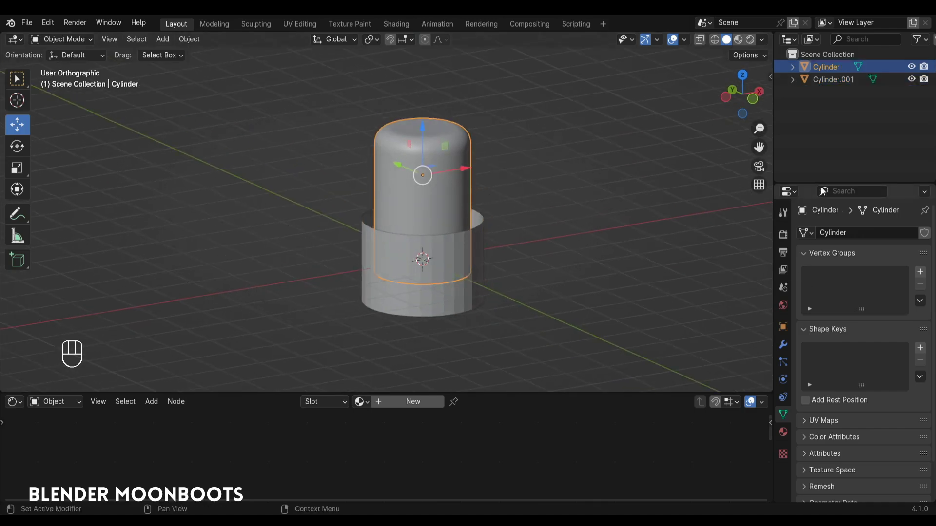
pyautogui.moveTo(822, 186); pyautogui.dragTo(822, 132)
pyautogui.click(783, 323)
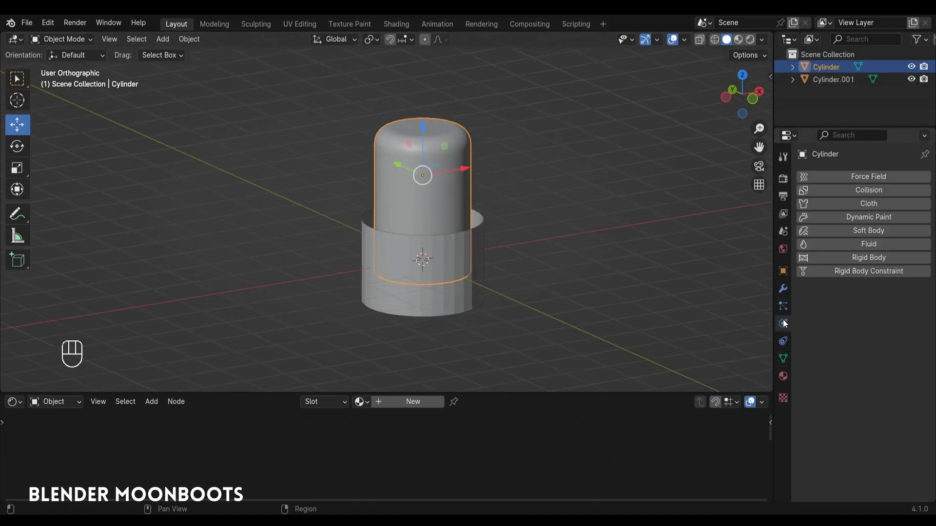
pyautogui.click(871, 203)
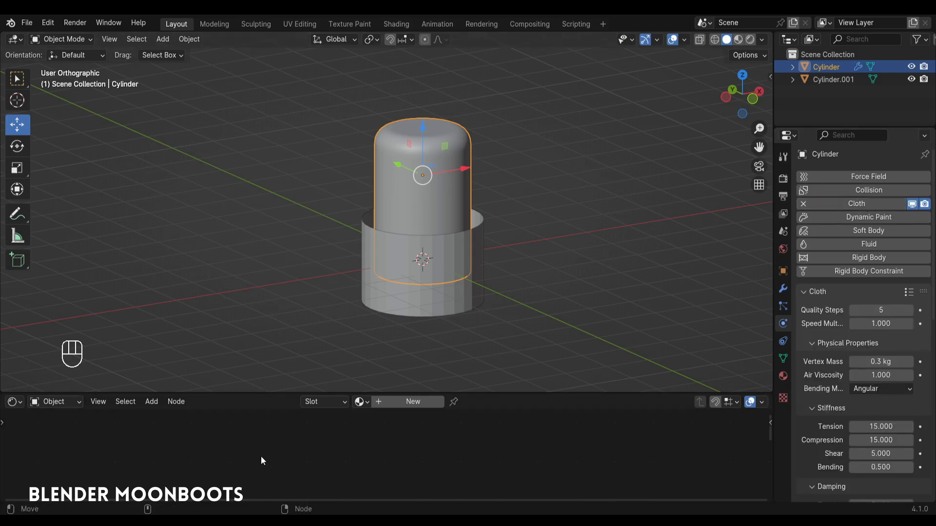
# Replace the lower editor with the Timeline, play the cloth simulation briefly and return to frame 1.
pyautogui.hotkey('shift', 'F12')
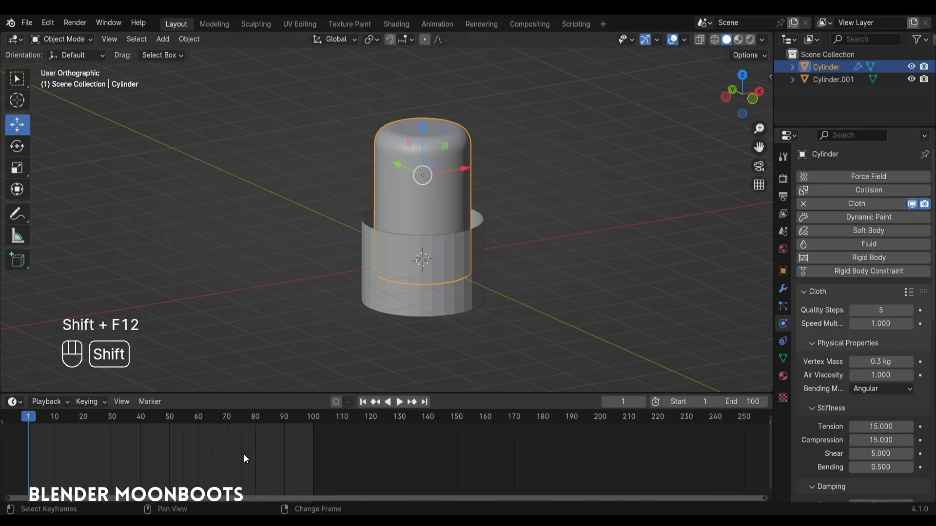
pyautogui.moveTo(373, 449); pyautogui.dragTo(529, 423, button='middle')
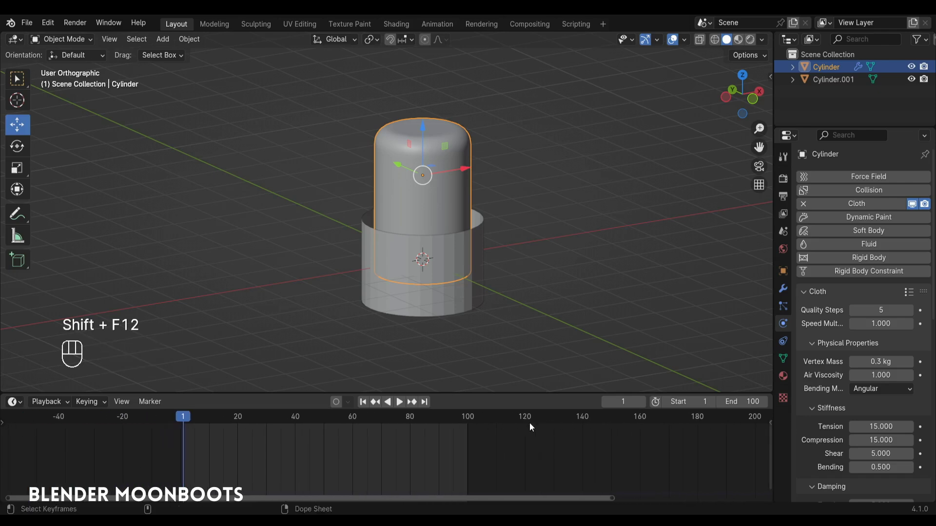
pyautogui.press('space')
pyautogui.press('space')
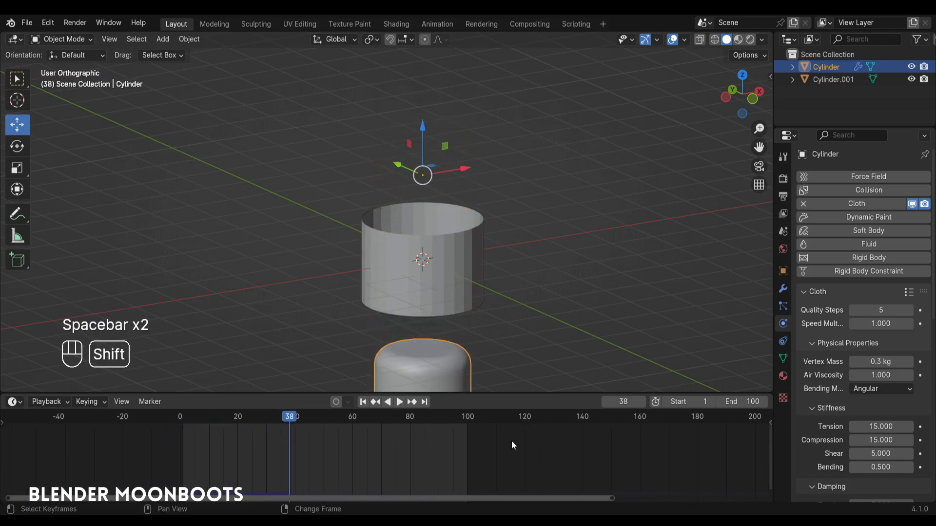
pyautogui.hotkey('shift', 'Left')
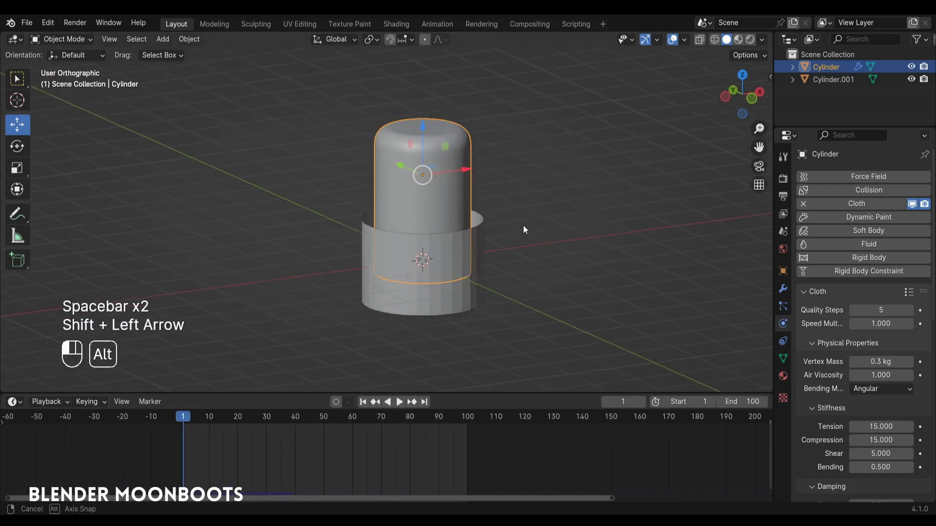
# Weight paint a short linear gradient of weight 1 down from the inner cylinder's top in front view, and display its vertex groups.
pyautogui.press('KP_1')
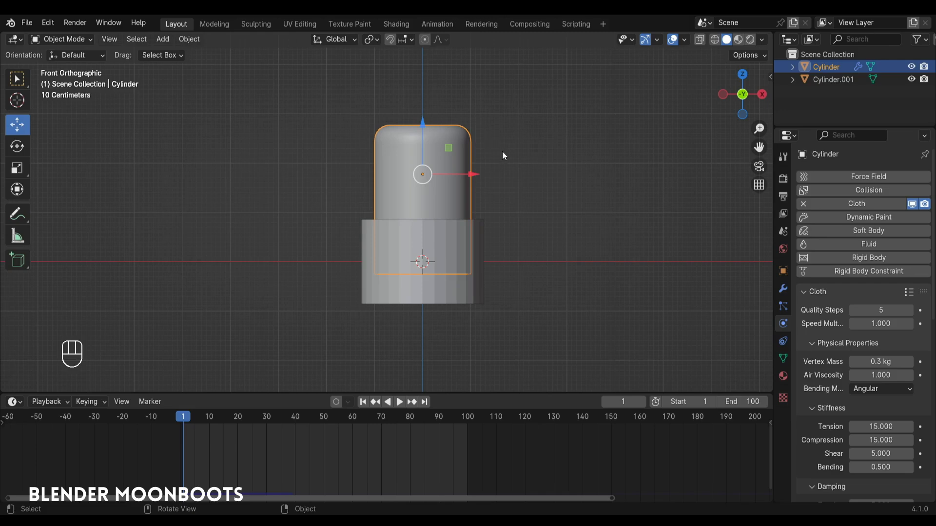
pyautogui.hotkey('ctrl', 'Tab')
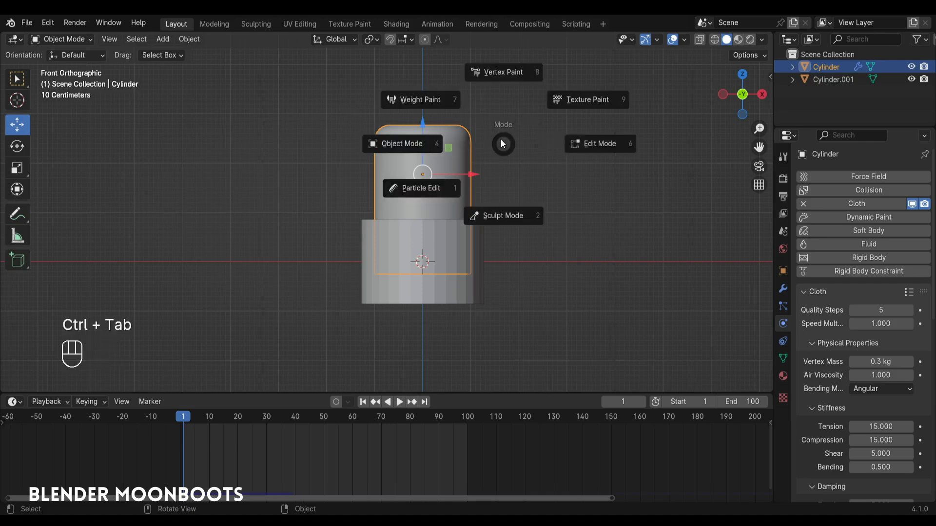
pyautogui.click(436, 100)
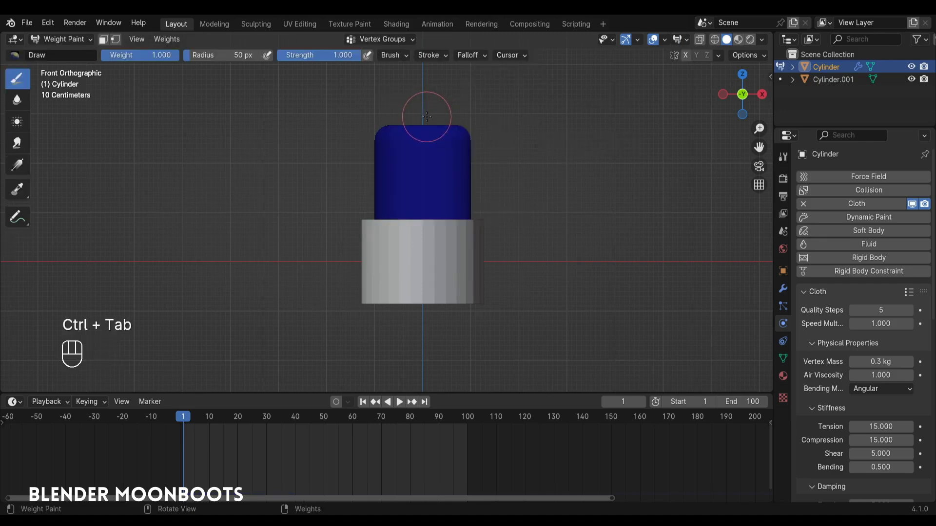
pyautogui.click(22, 173)
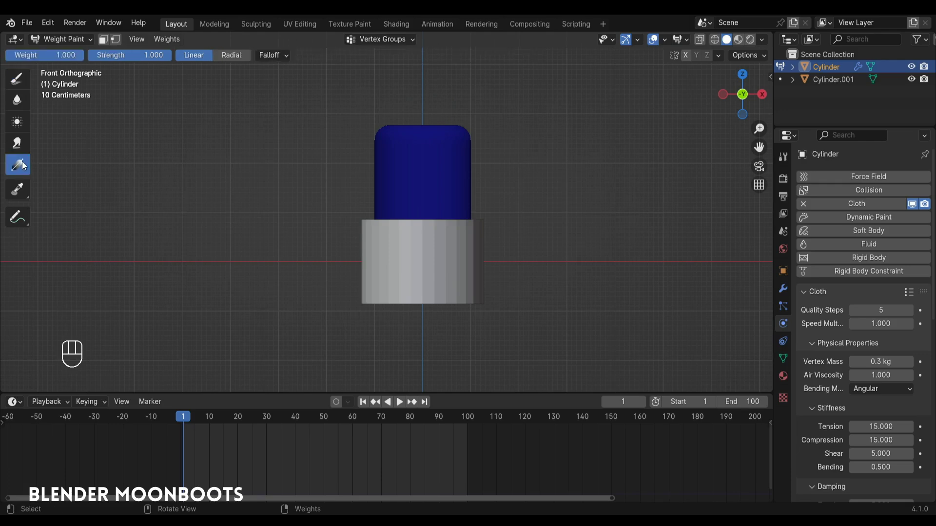
pyautogui.keyDown('ctrl'); pyautogui.moveTo(427, 120); pyautogui.dragTo(427, 168); pyautogui.keyUp('ctrl')
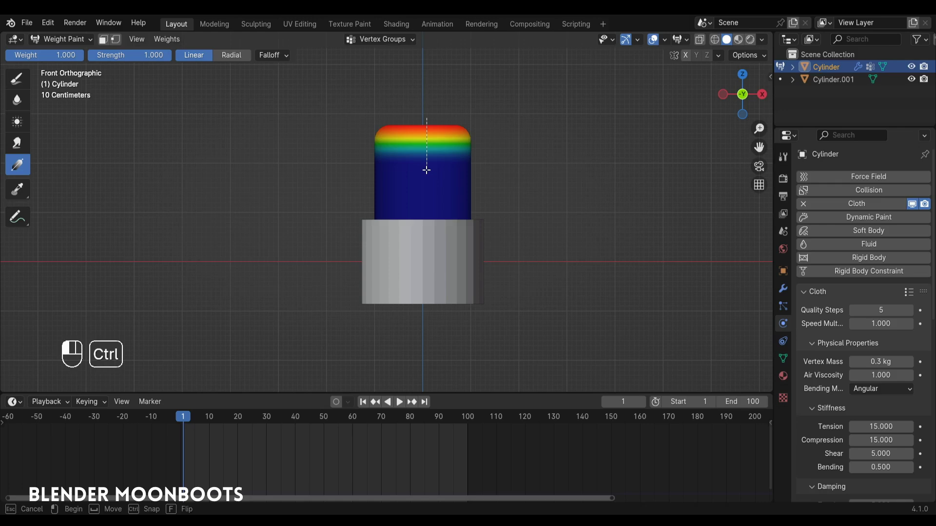
pyautogui.keyDown('ctrl'); pyautogui.moveTo(427, 170); pyautogui.dragTo(425, 167); pyautogui.keyUp('ctrl')
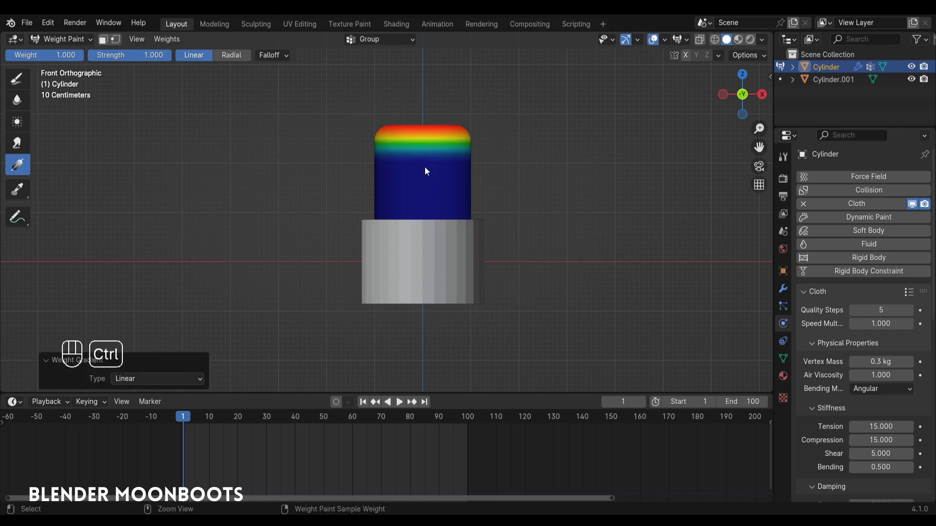
pyautogui.click(783, 358)
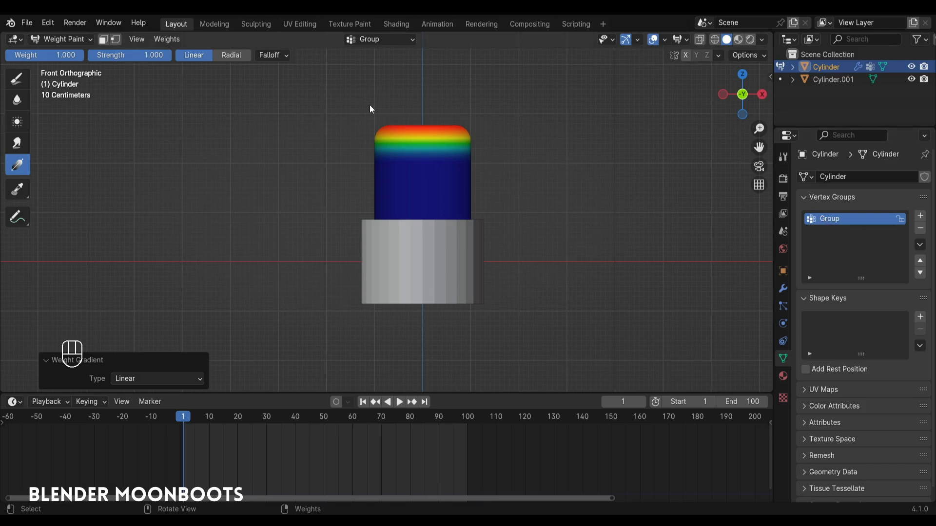
# Erase the painted weights with a linear gradient of weight 0 running down past the whole cylinder.
pyautogui.hotkey('shift', 'f')
pyautogui.moveTo(64, 55); pyautogui.dragTo(3, 61)
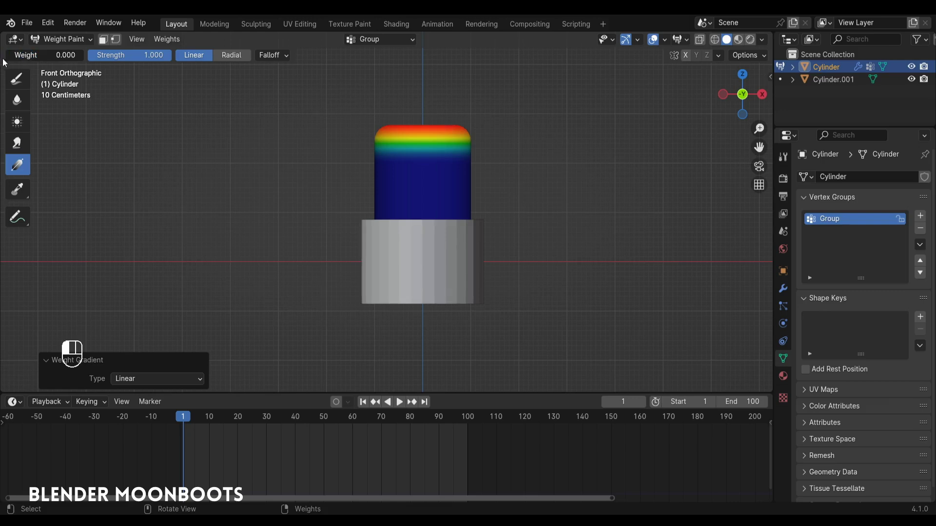
pyautogui.moveTo(429, 70); pyautogui.dragTo(439, 336)
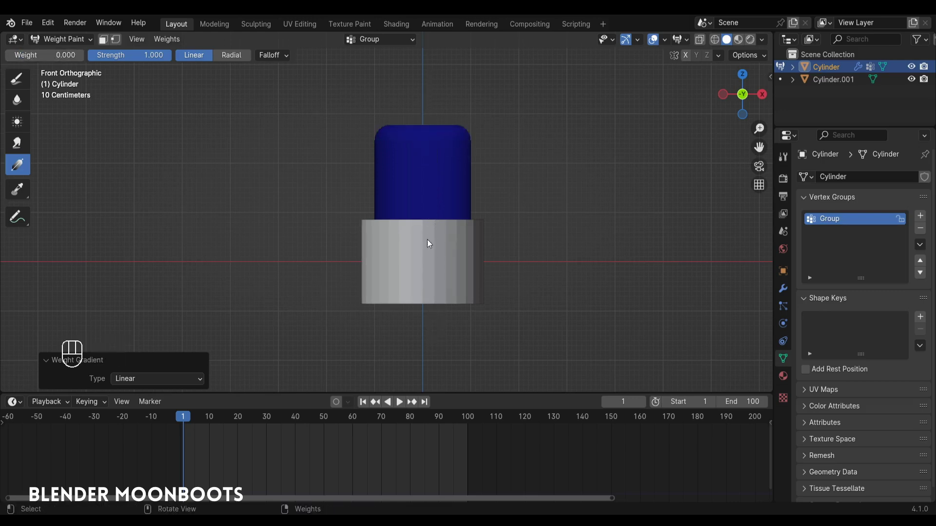
# Paint a new linear gradient of weight 1 downward from the inner cylinder's top and return to Object Mode.
pyautogui.moveTo(41, 55); pyautogui.dragTo(109, 63)
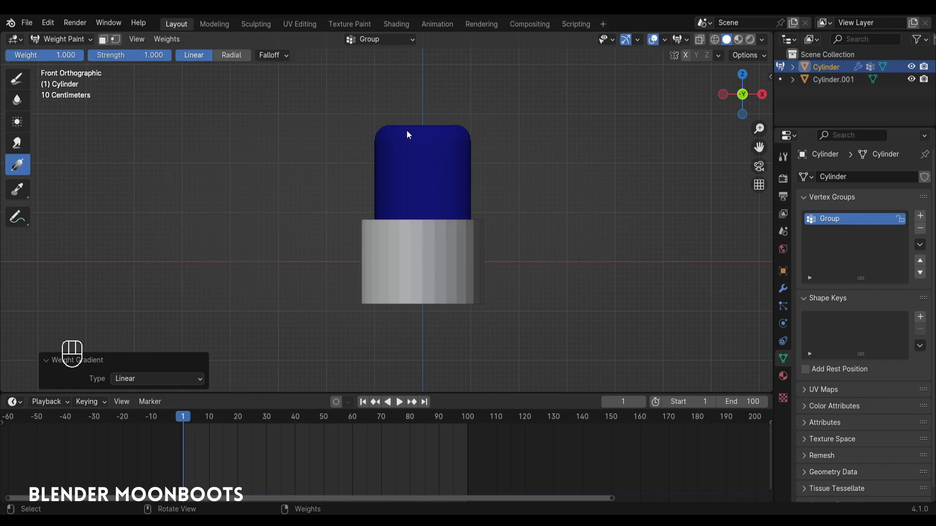
pyautogui.keyDown('shift'); pyautogui.moveTo(416, 125); pyautogui.dragTo(471, 224); pyautogui.keyUp('shift')
pyautogui.hotkey('ctrl', 'Tab')
pyautogui.click(411, 174)
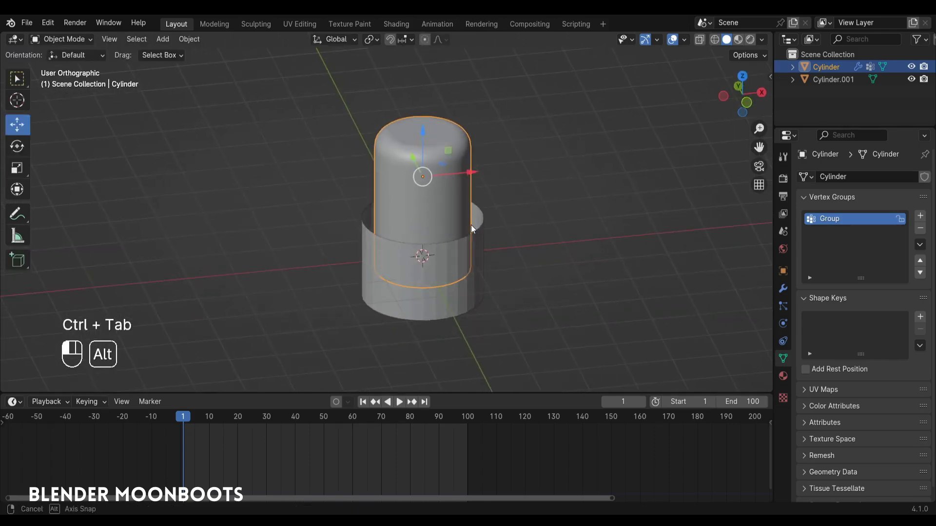
# Play the simulation with the painted weights and go back to the first frame.
pyautogui.press('space')
pyautogui.press('space')
pyautogui.hotkey('shift', 'Left')
# Assign the vertex group Group as the Pin Group in the inner cylinder's cloth shape settings.
pyautogui.click(783, 323)
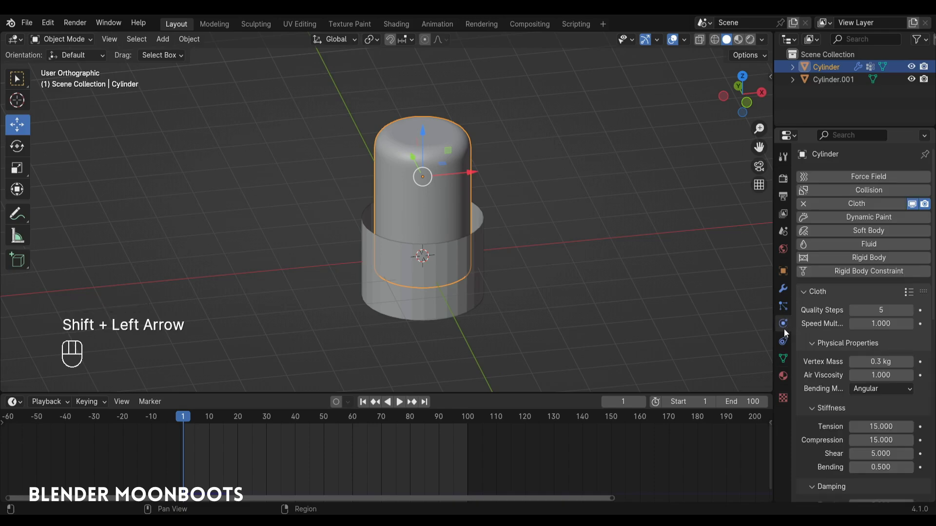
pyautogui.scroll(-15, 822, 335)
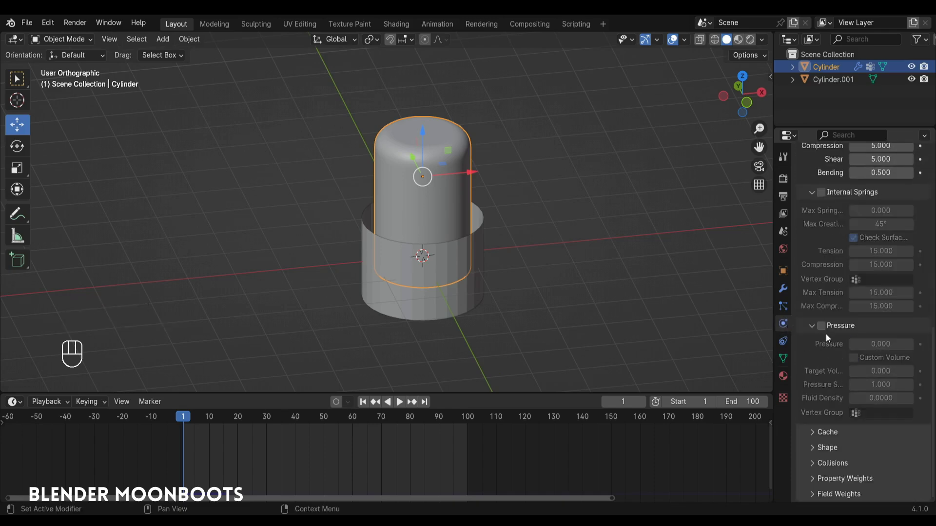
pyautogui.click(824, 447)
pyautogui.scroll(-5, 824, 443)
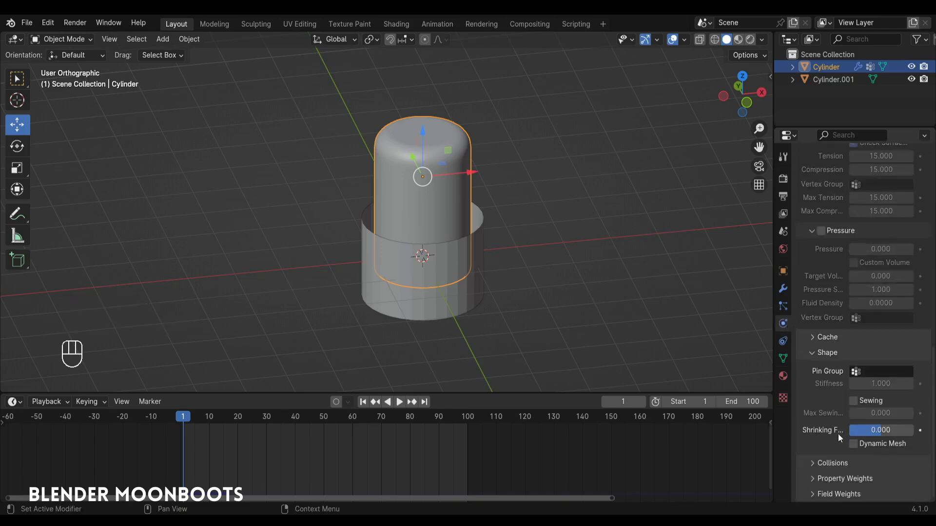
pyautogui.click(835, 372)
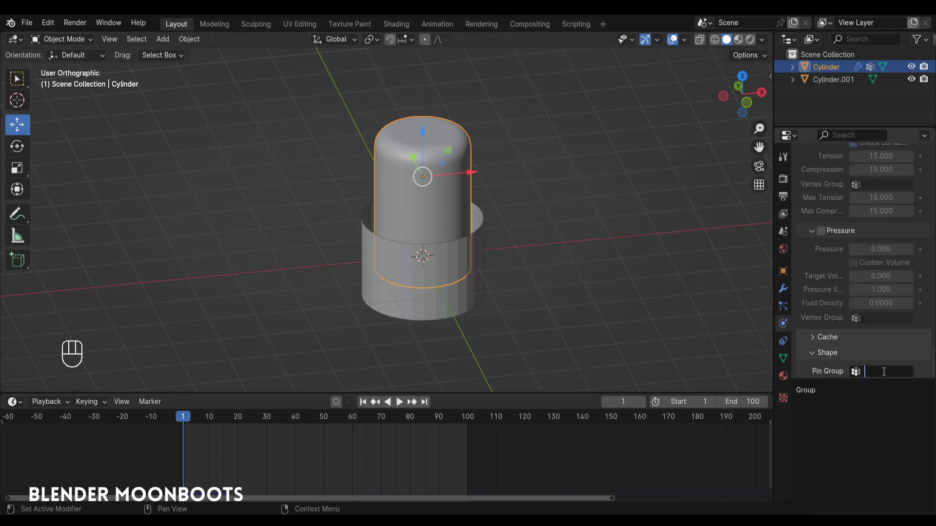
pyautogui.click(829, 391)
# Play the pinned cloth simulation to check how the inner cylinder holds, and return to frame 1.
pyautogui.press('space')
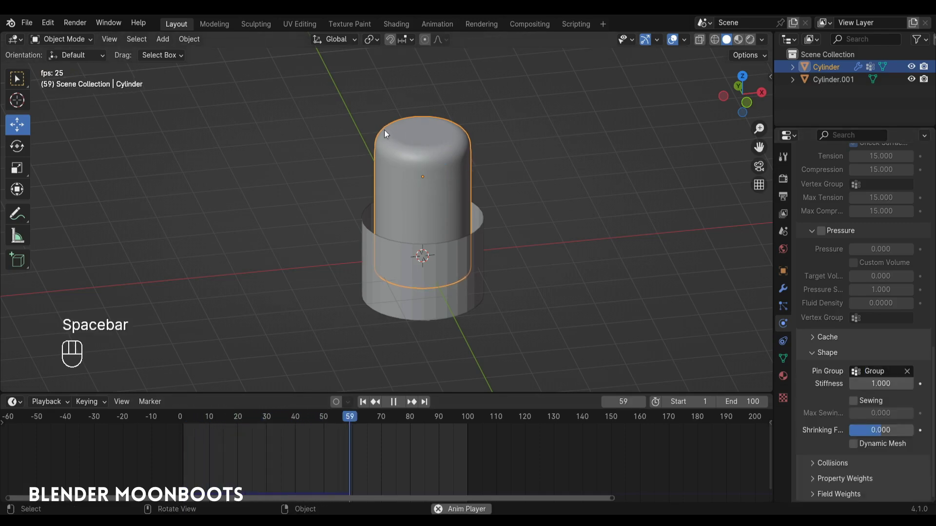
pyautogui.press('space')
pyautogui.keyDown('alt'); pyautogui.moveTo(446, 164); pyautogui.dragTo(437, 195); pyautogui.keyUp('alt')
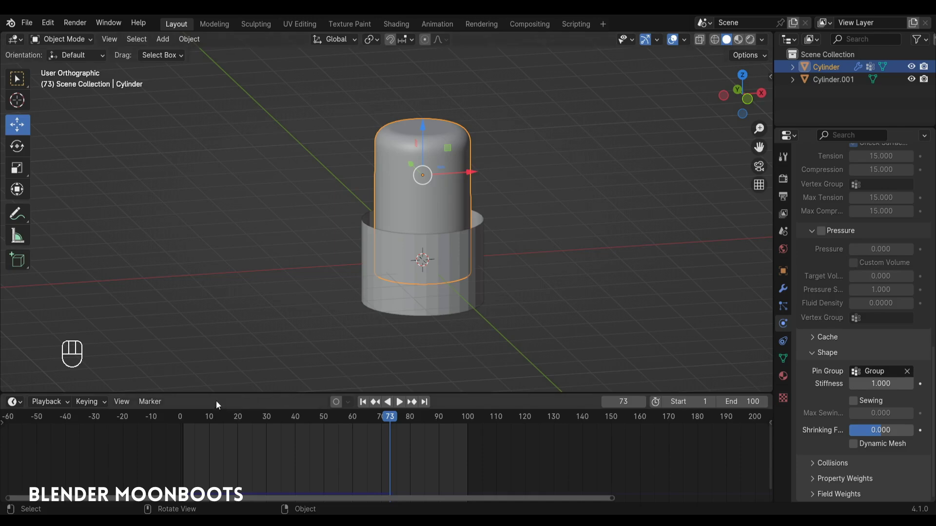
pyautogui.click(184, 418)
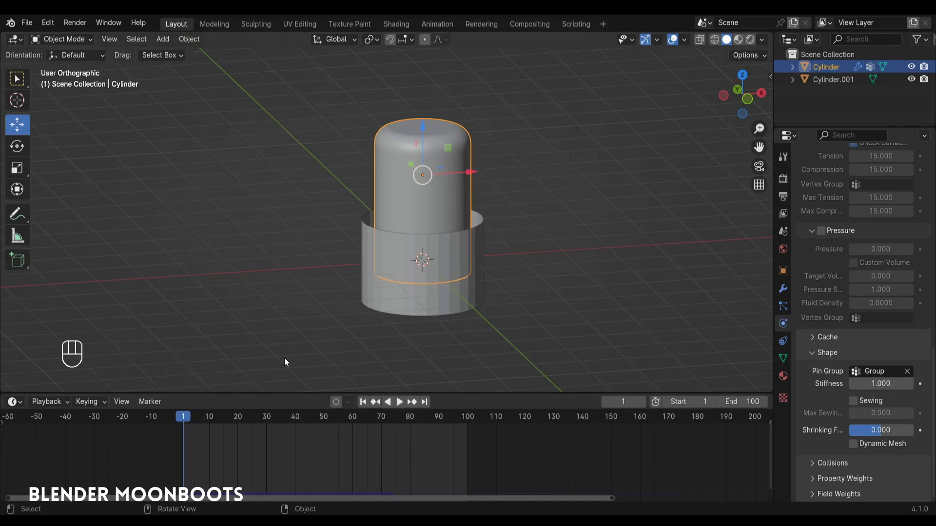
# Add Collision physics to the outer open cylinder.
pyautogui.click(475, 246)
pyautogui.keyDown('alt'); pyautogui.moveTo(475, 248); pyautogui.dragTo(453, 258); pyautogui.keyUp('alt')
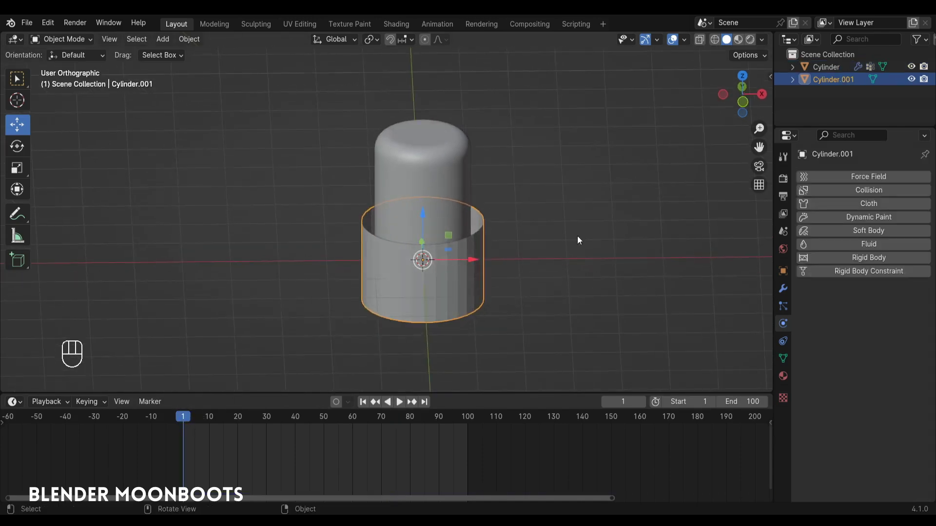
pyautogui.click(860, 190)
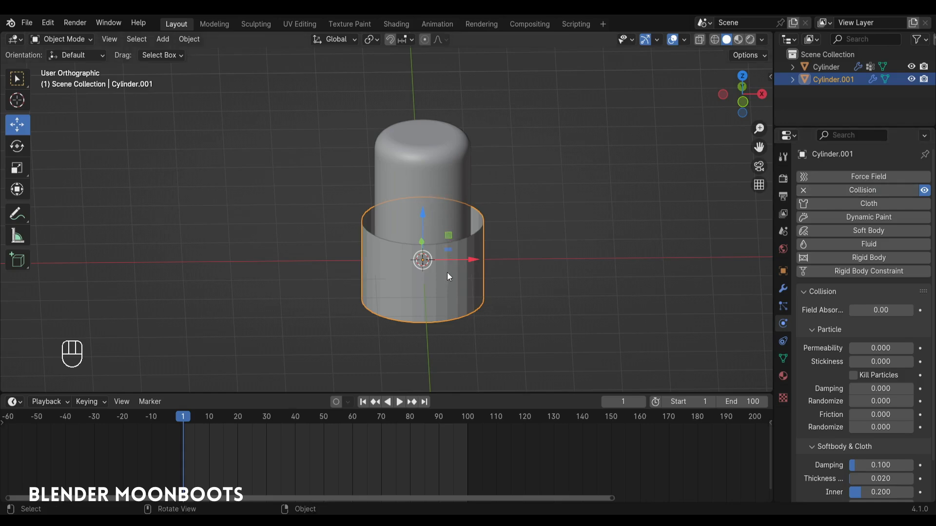
pyautogui.keyDown('alt'); pyautogui.moveTo(430, 256); pyautogui.dragTo(494, 255); pyautogui.keyUp('alt')
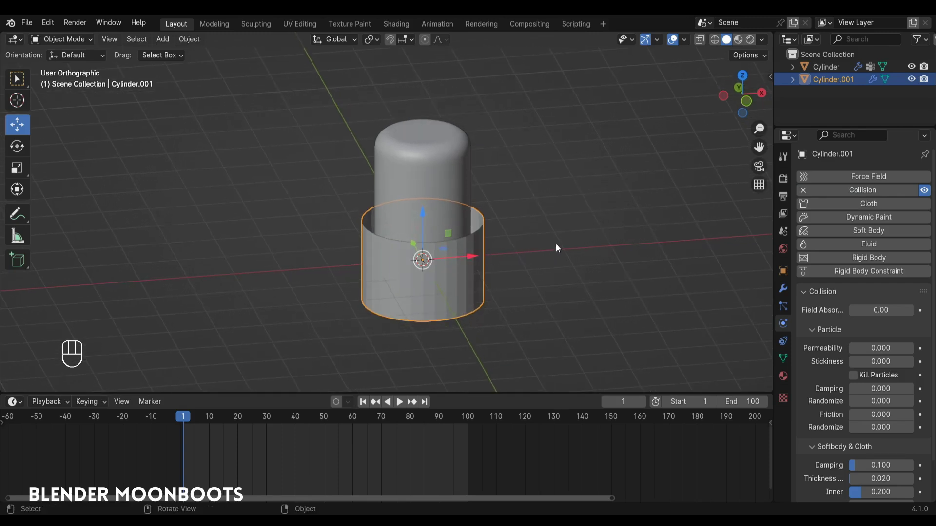
# Keyframe the outer cylinder at frame 1, display its transform values, and set the active keying set to Location, Rotation & Scale.
pyautogui.press('i')
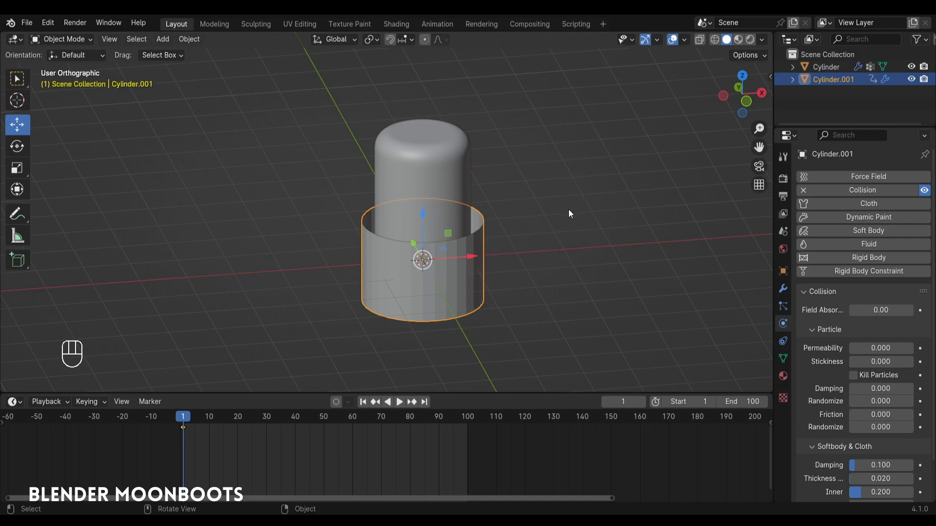
pyautogui.press('n')
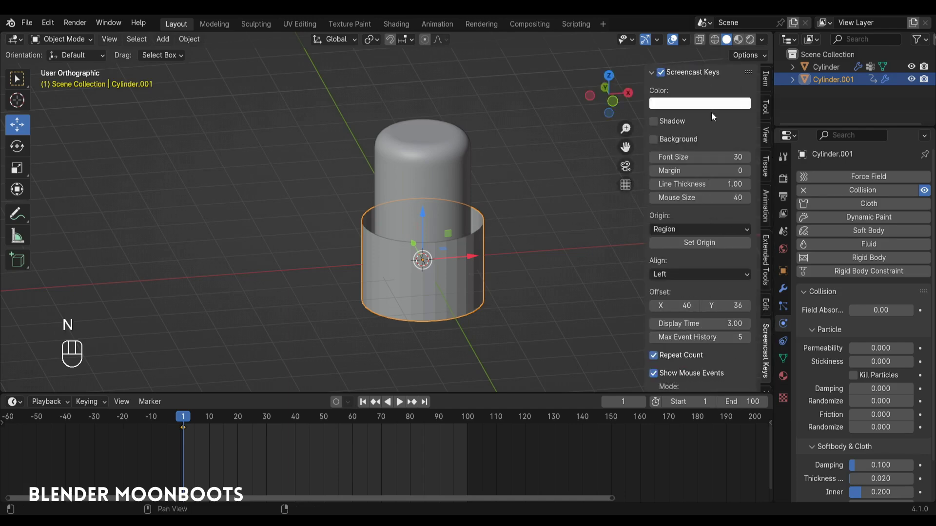
pyautogui.click(766, 80)
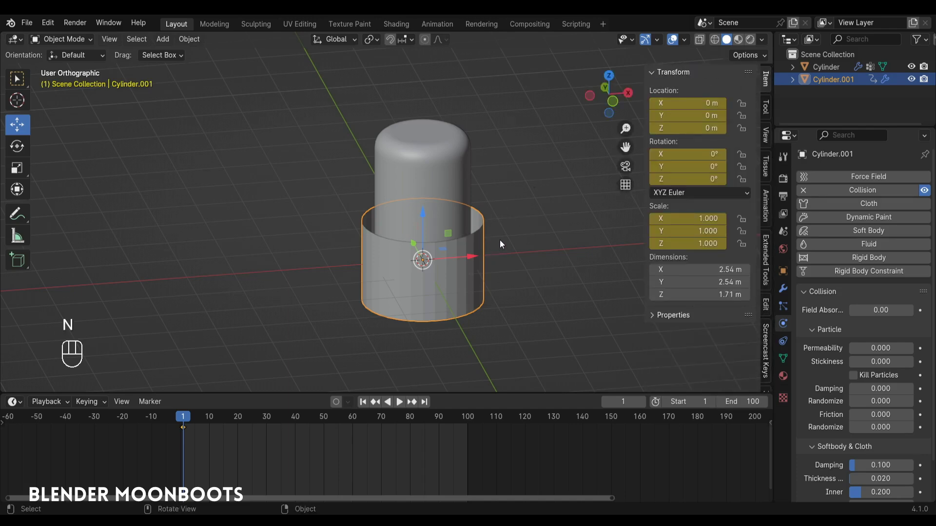
pyautogui.hotkey('shift', 'k')
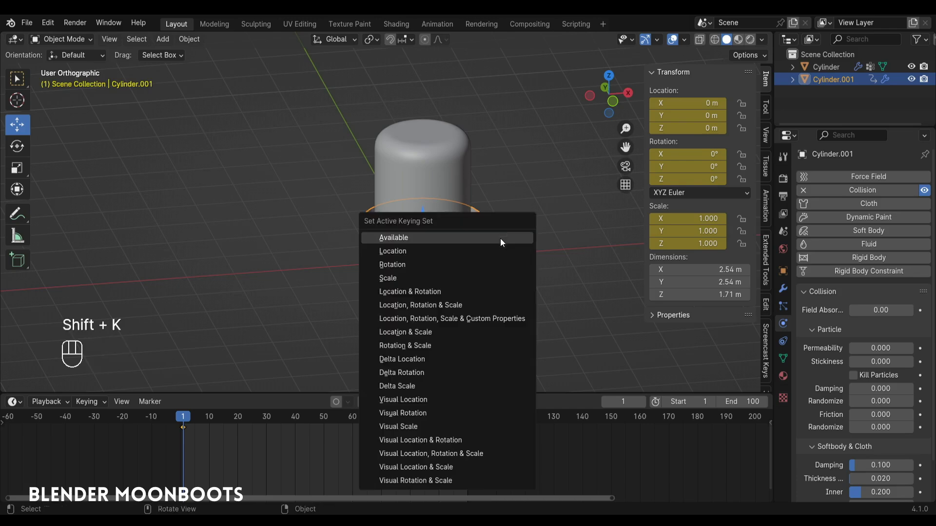
pyautogui.click(443, 306)
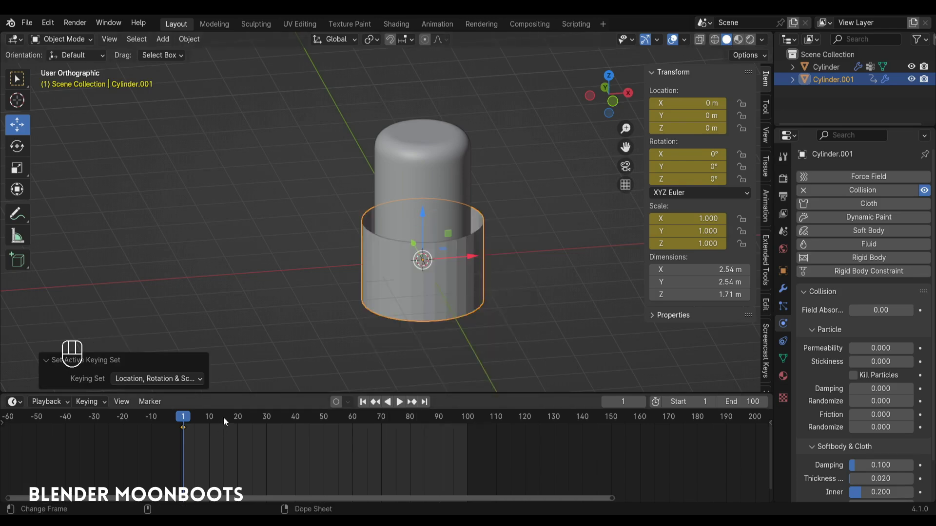
# Scale the outer cylinder in X and Y to about 0.499 at frame 20 and keyframe it there.
pyautogui.moveTo(224, 418); pyautogui.dragTo(239, 423)
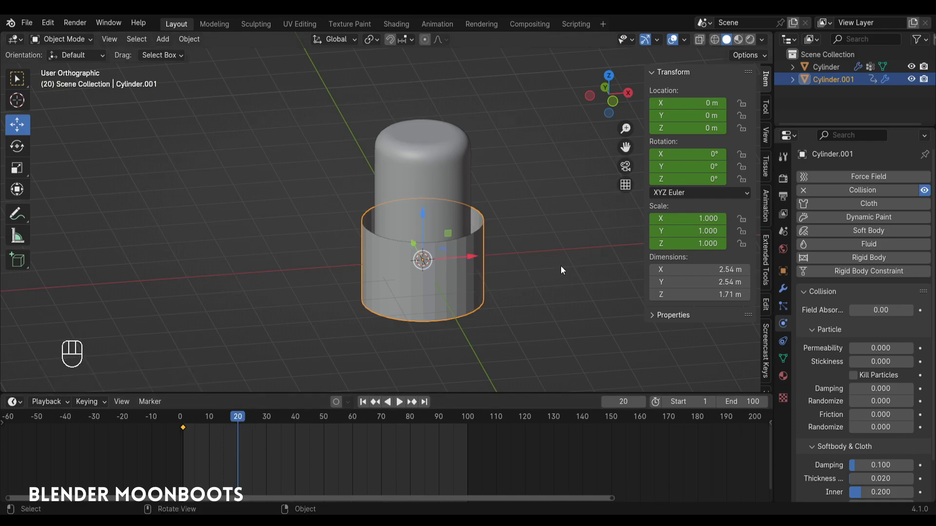
pyautogui.press('s')
pyautogui.hotkey('shift', 'z')
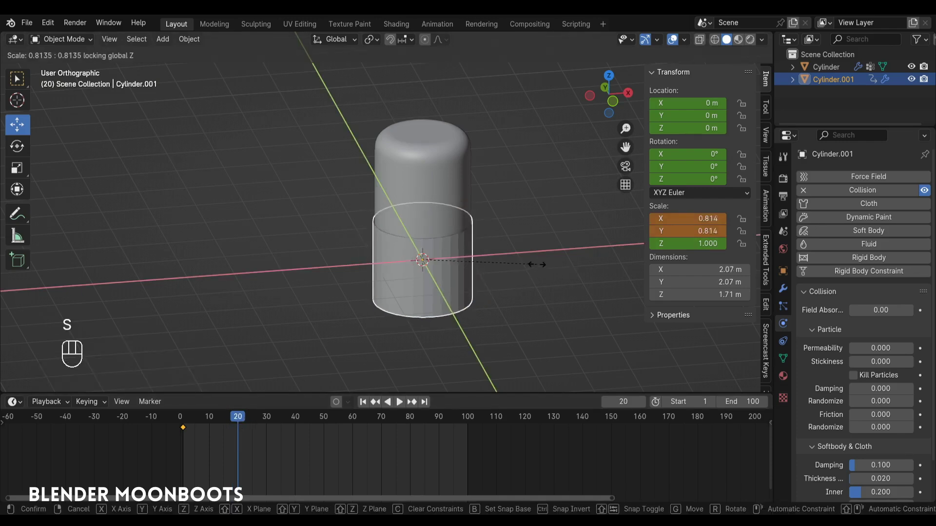
pyautogui.click(491, 262)
pyautogui.moveTo(493, 266)
pyautogui.keyDown('alt'); pyautogui.mouseDown(button='middle')
pyautogui.moveTo(514, 221)
pyautogui.moveTo(488, 267)
pyautogui.moveTo(504, 252)
pyautogui.mouseUp(button='middle'); pyautogui.keyUp('alt')
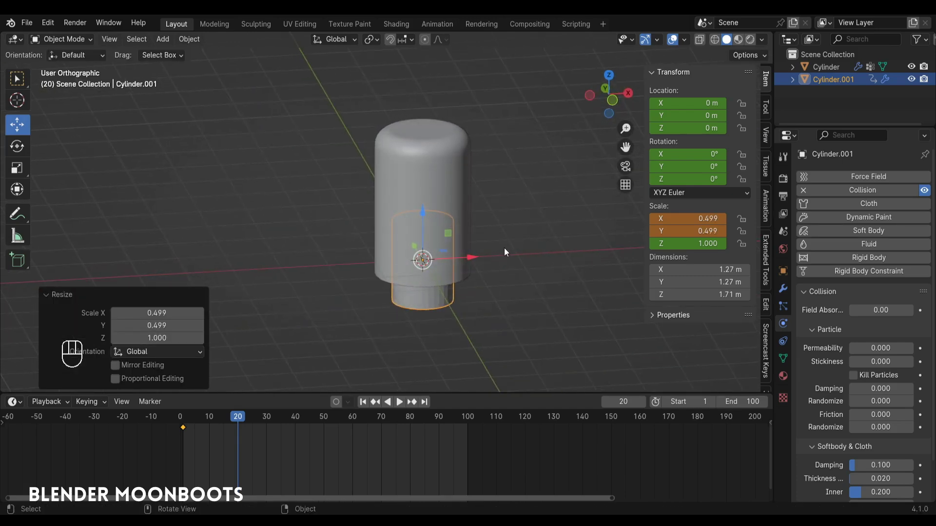
pyautogui.press('i')
# Start the animation briefly from the beginning, stop it, and return to frame 1.
pyautogui.click(183, 419)
pyautogui.press('space')
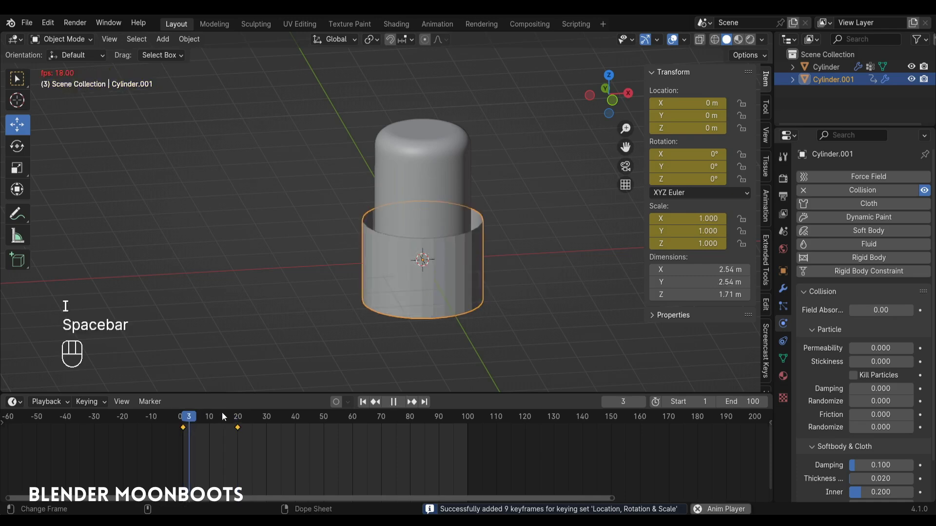
pyautogui.press('space')
pyautogui.click(189, 419)
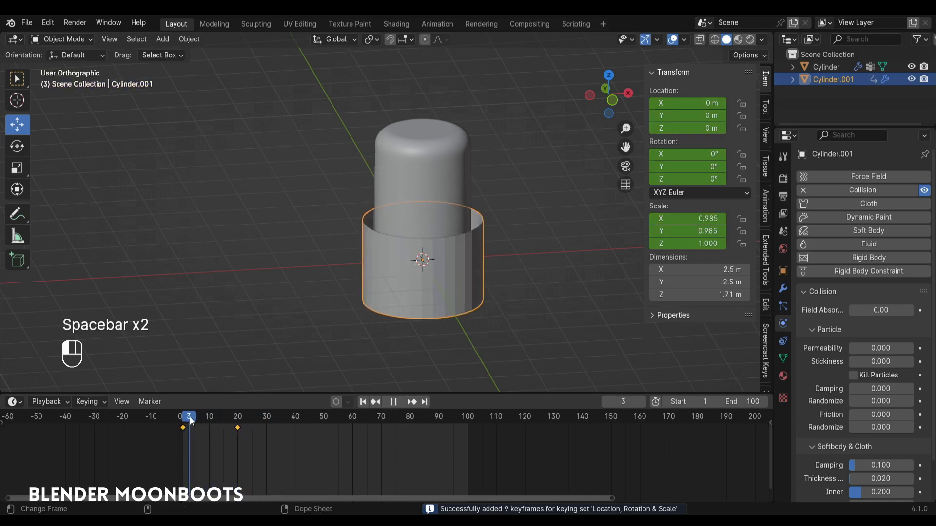
pyautogui.moveTo(191, 421)
pyautogui.mouseDown()
pyautogui.moveTo(239, 432)
pyautogui.moveTo(184, 429)
pyautogui.mouseUp()
# Show the Face Orientation overlay and examine which way the normals of both cylinders face.
pyautogui.keyDown('alt'); pyautogui.moveTo(232, 385); pyautogui.dragTo(559, 165); pyautogui.keyUp('alt')
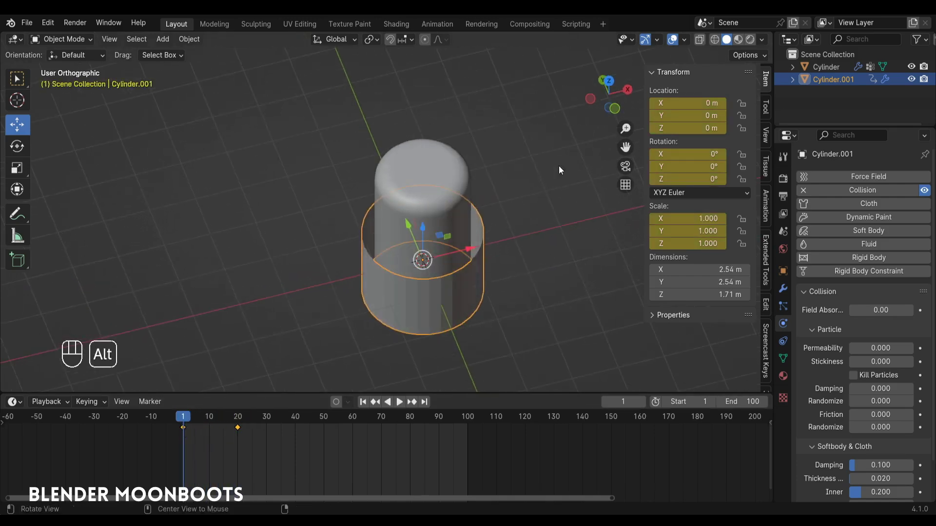
pyautogui.click(685, 39)
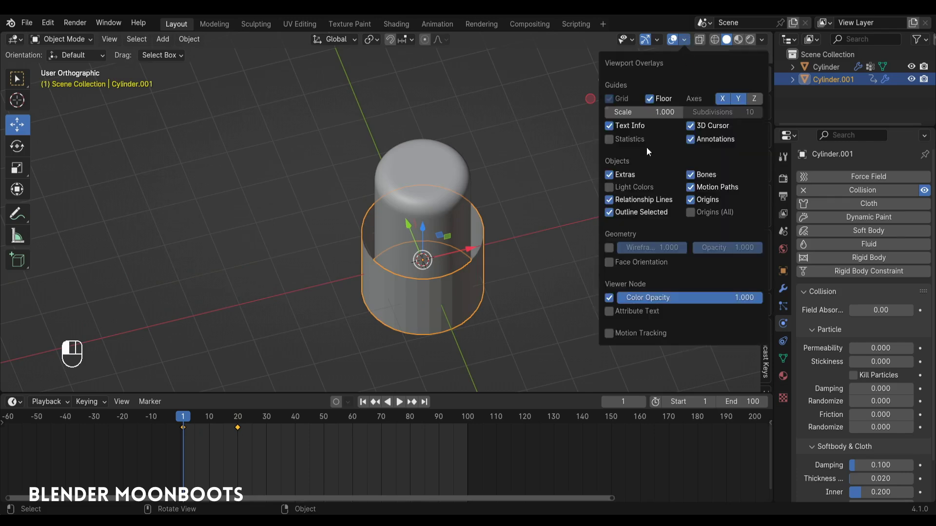
pyautogui.click(609, 262)
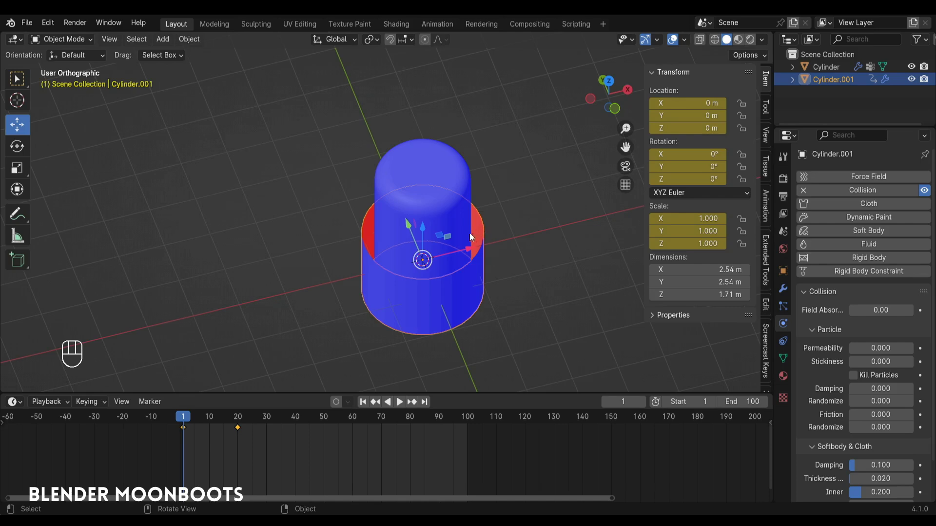
pyautogui.keyDown('alt'); pyautogui.moveTo(470, 233); pyautogui.dragTo(508, 228); pyautogui.keyUp('alt')
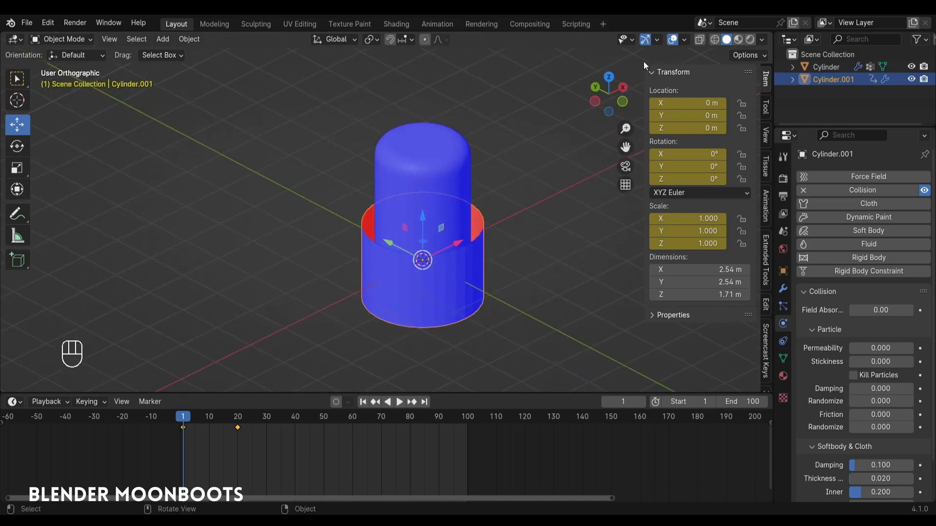
# Try flipping the normals of all the outer cylinder's faces, then flip them back.
pyautogui.press('Tab')
pyautogui.press('a')
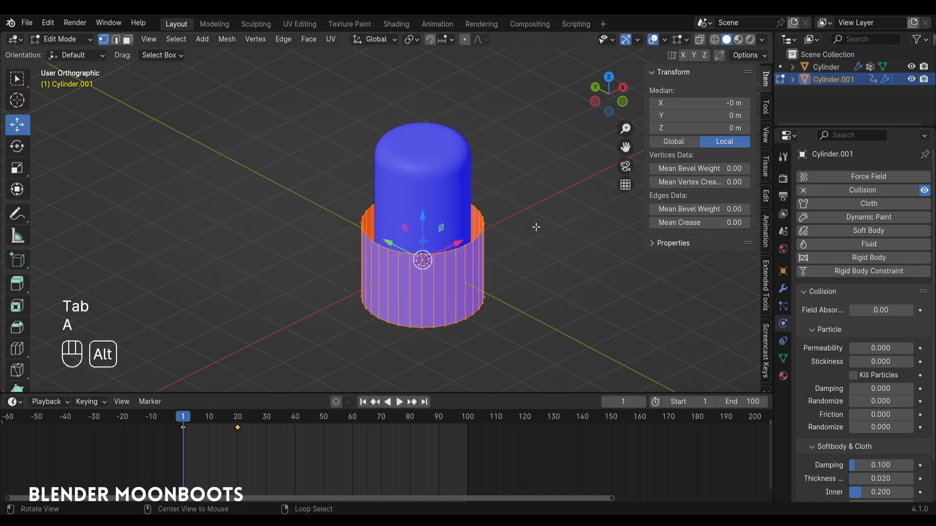
pyautogui.press('super+n')
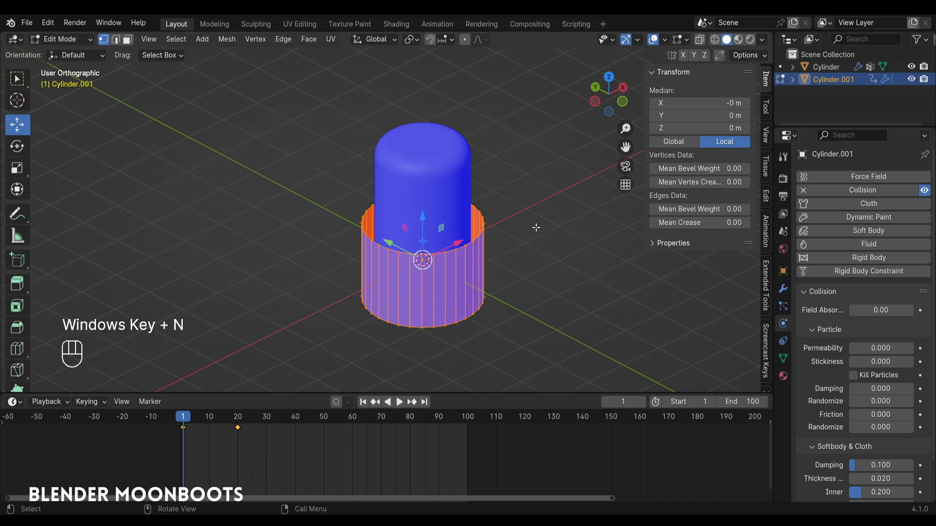
pyautogui.hotkey('alt', 'n')
pyautogui.click(525, 227)
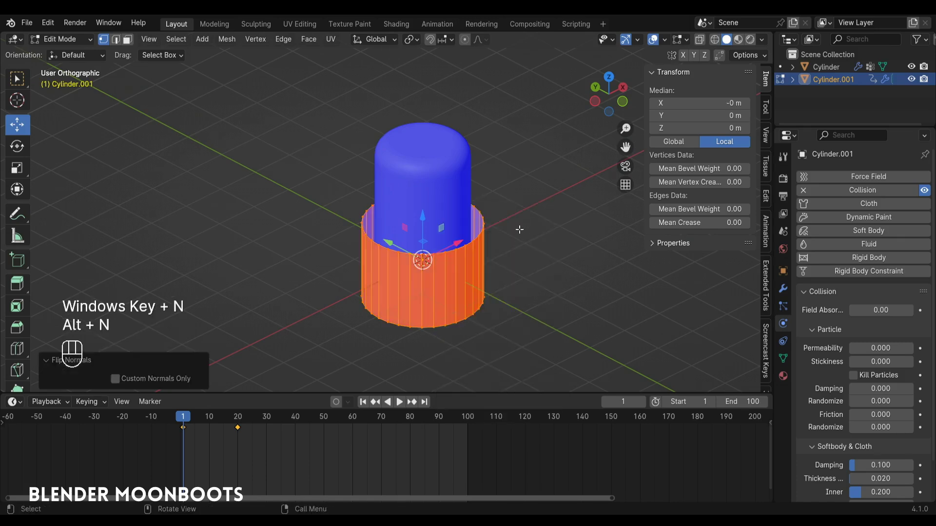
pyautogui.hotkey('alt', 'n')
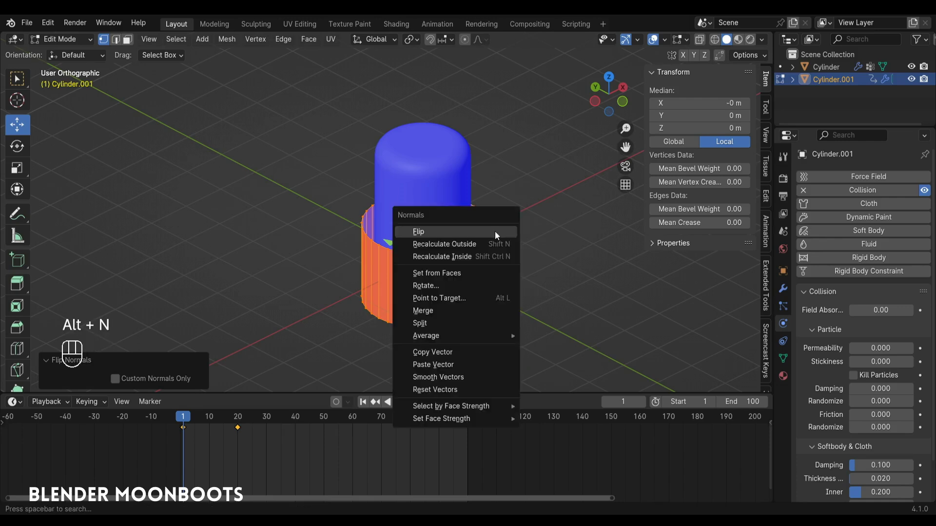
pyautogui.click(493, 231)
pyautogui.press('Tab')
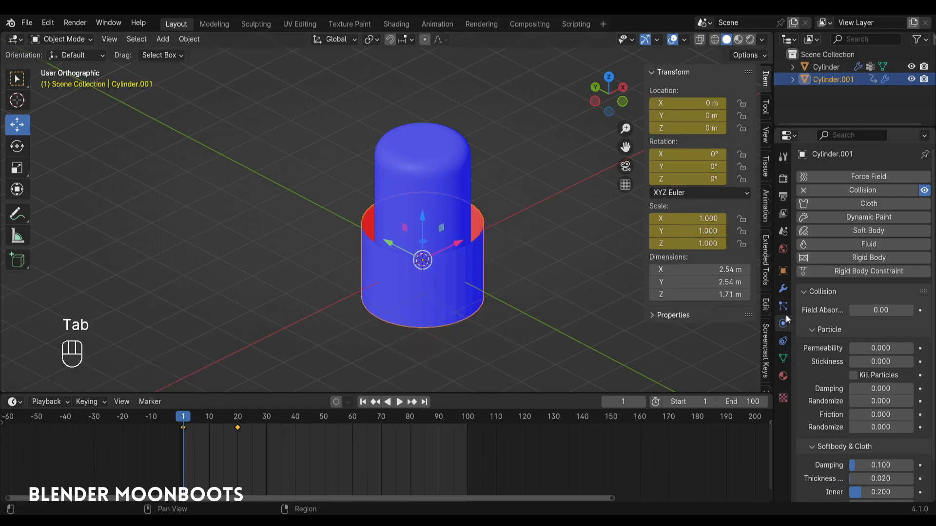
# Disable Single Sided in the outer cylinder's Softbody & Cloth collision settings and hide the Face Orientation overlay.
pyautogui.scroll(-2, 834, 363)
pyautogui.click(851, 476)
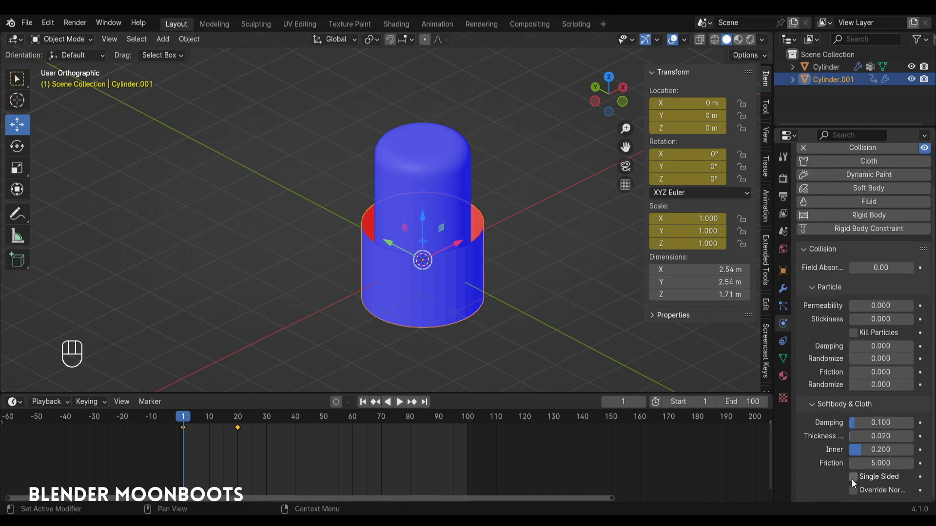
pyautogui.keyDown('alt'); pyautogui.moveTo(488, 235); pyautogui.dragTo(517, 231); pyautogui.keyUp('alt')
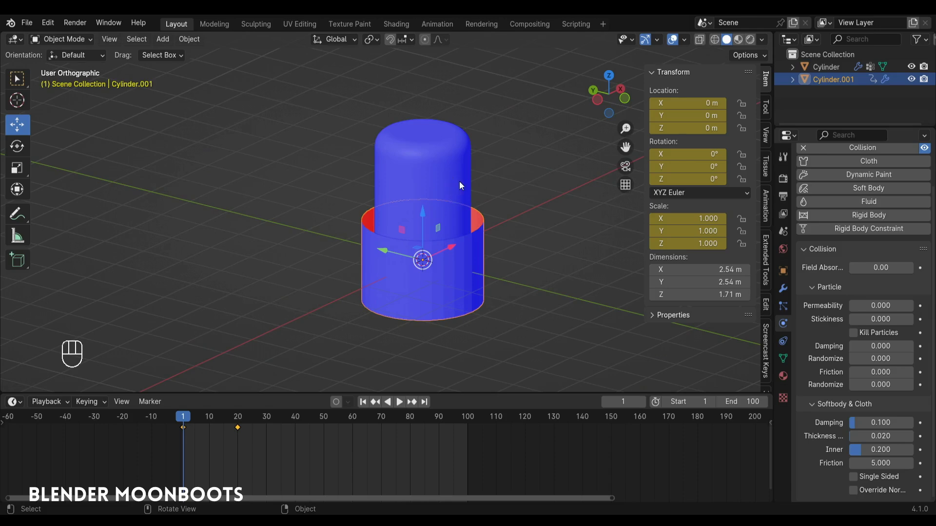
pyautogui.click(685, 39)
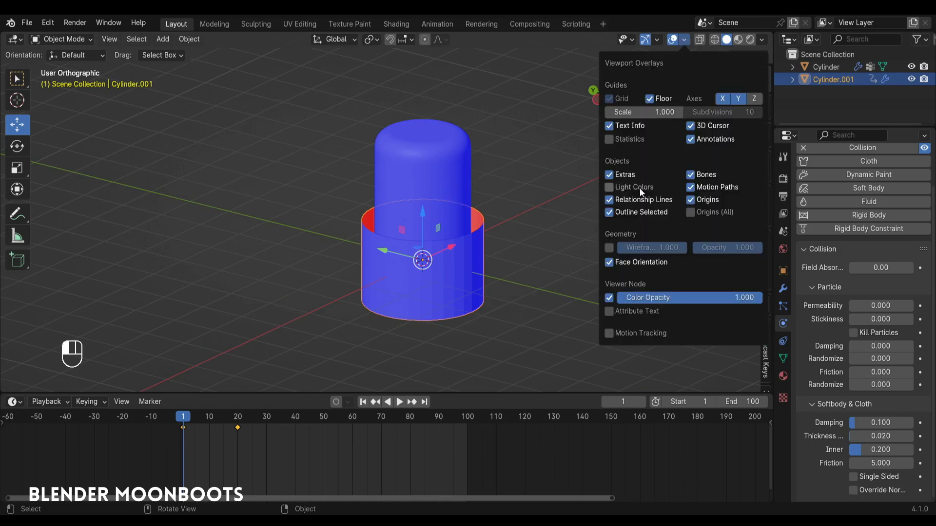
pyautogui.click(609, 263)
# Play the simulation twice from the beginning to examine how the shrinking collider squeezes the cloth's base.
pyautogui.press('space')
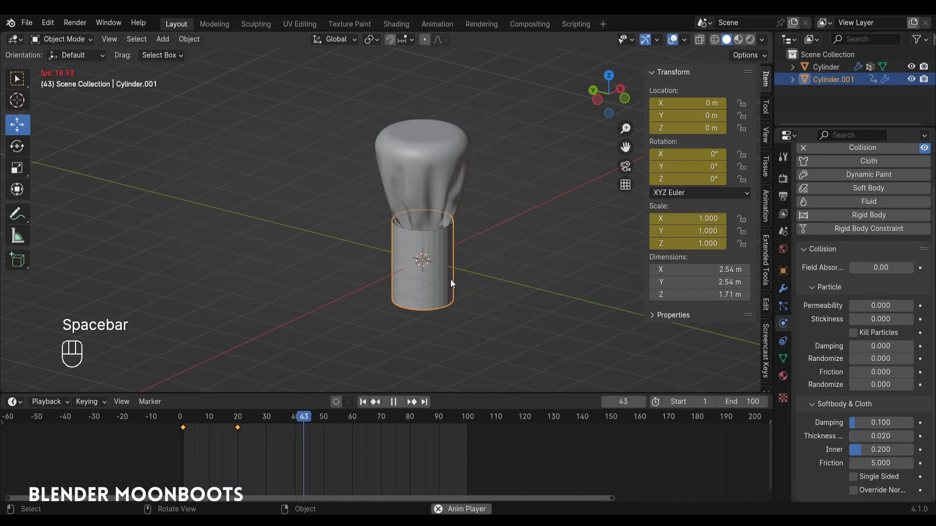
pyautogui.press('space')
pyautogui.keyDown('alt'); pyautogui.moveTo(451, 243); pyautogui.dragTo(478, 195); pyautogui.keyUp('alt')
pyautogui.click(180, 421)
pyautogui.press('space')
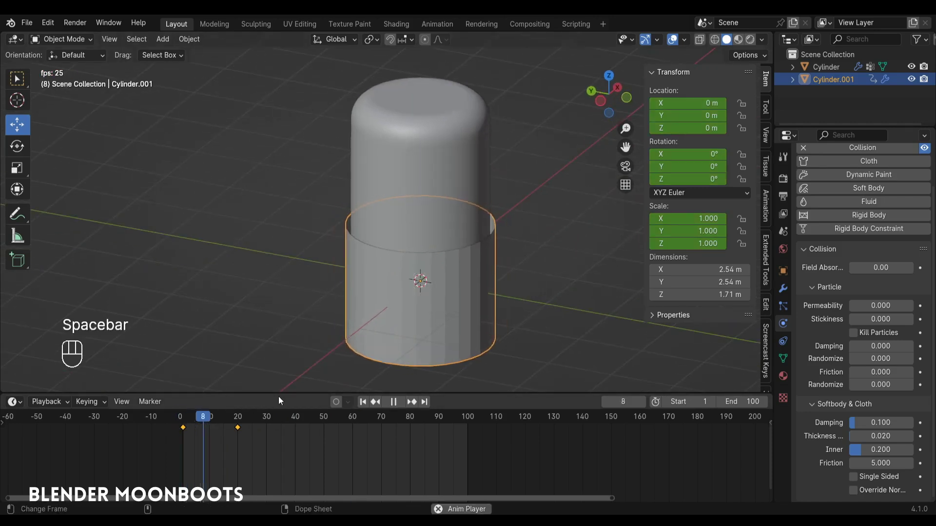
pyautogui.press('space')
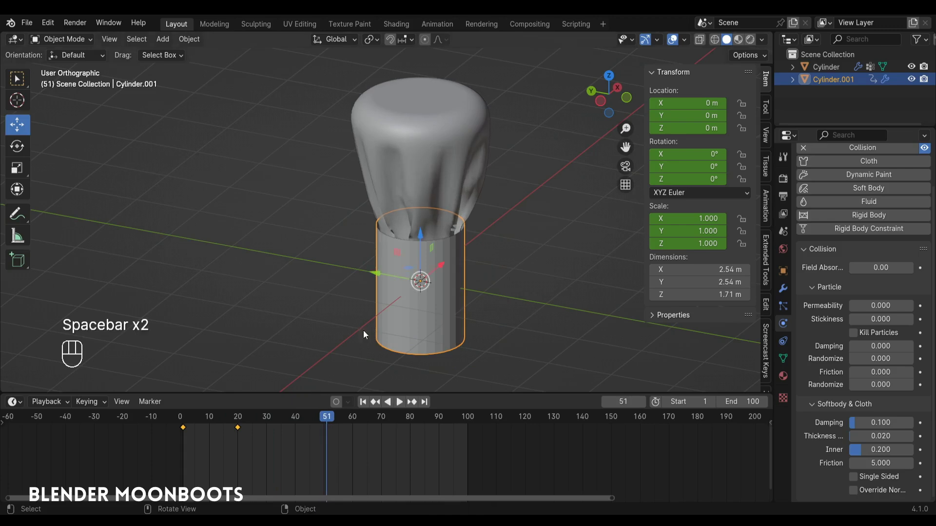
# Enable Self Collisions in the inner cylinder's cloth collision settings.
pyautogui.click(455, 189)
pyautogui.keyDown('alt'); pyautogui.moveTo(454, 188); pyautogui.dragTo(480, 253); pyautogui.keyUp('alt')
pyautogui.scroll(-15, 812, 366)
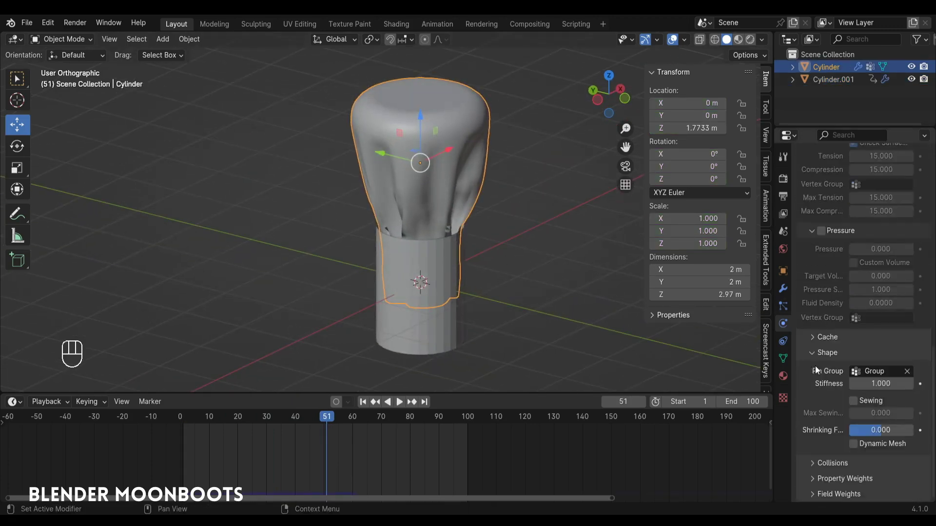
pyautogui.scroll(-8, 821, 455)
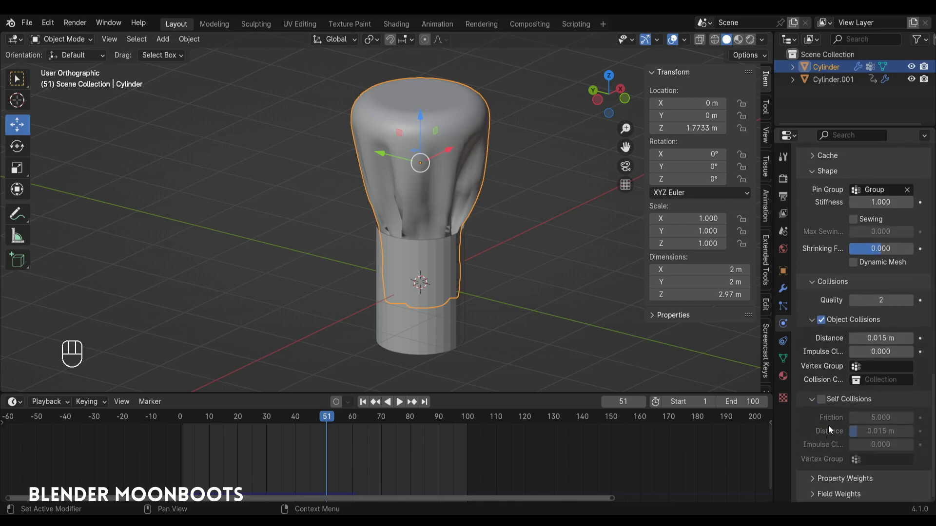
pyautogui.click(822, 400)
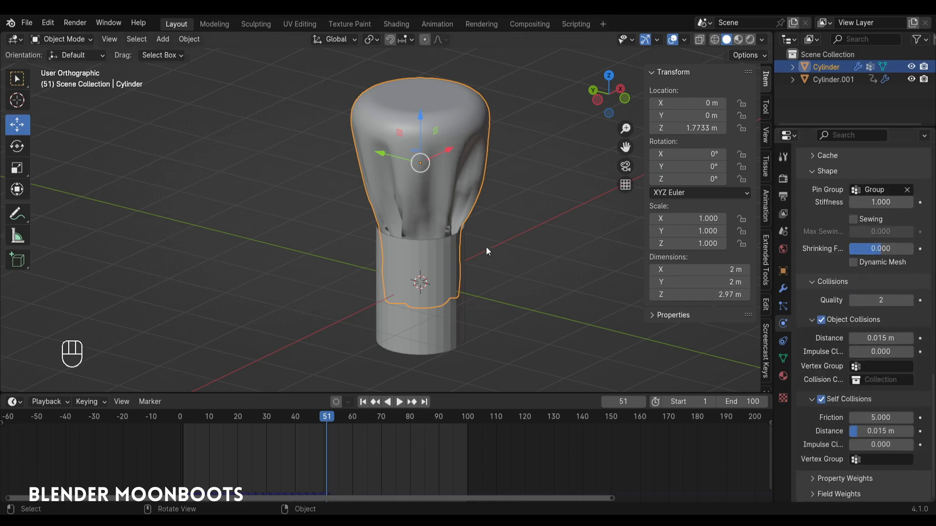
# Replay the simulation from near the start and inspect the cloth folds around the collider with self collisions.
pyautogui.keyDown('alt'); pyautogui.keyDown('shift'); pyautogui.moveTo(483, 224); pyautogui.dragTo(468, 201); pyautogui.keyUp('shift'); pyautogui.keyUp('alt')
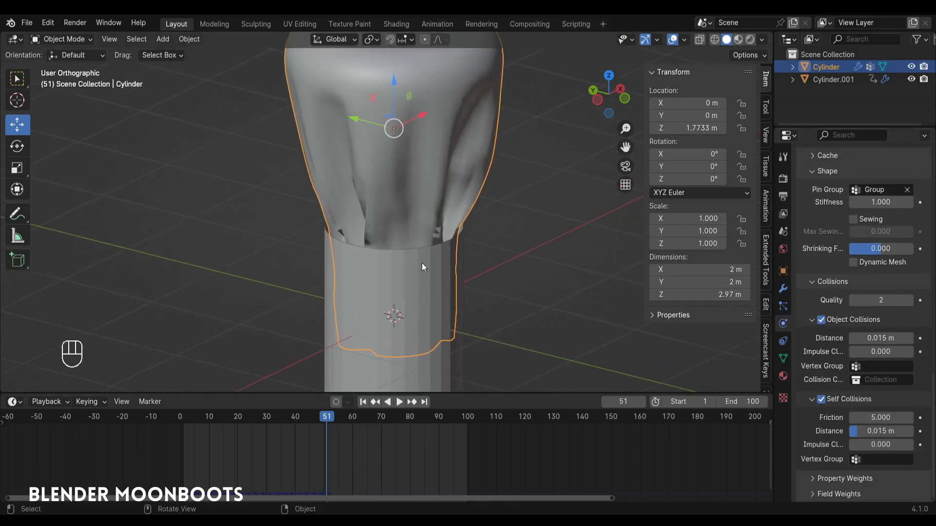
pyautogui.click(189, 420)
pyautogui.press('space')
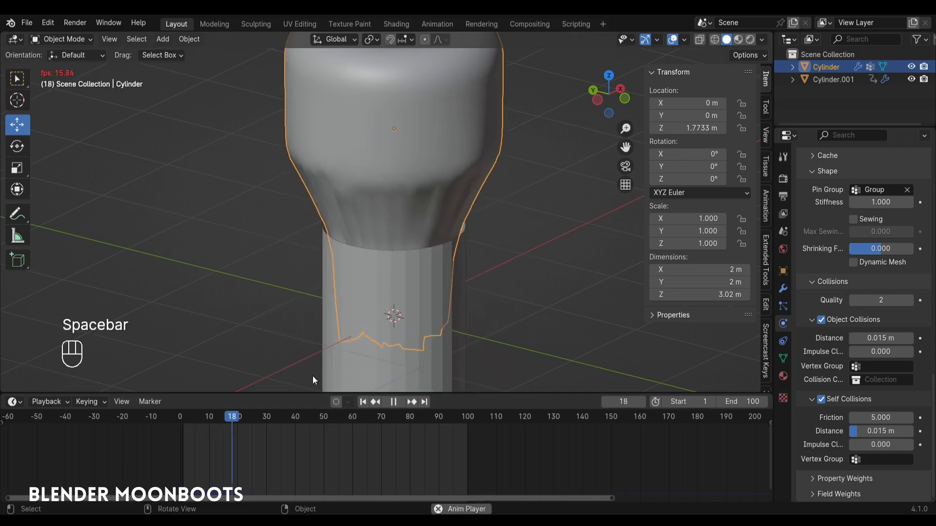
pyautogui.press('space')
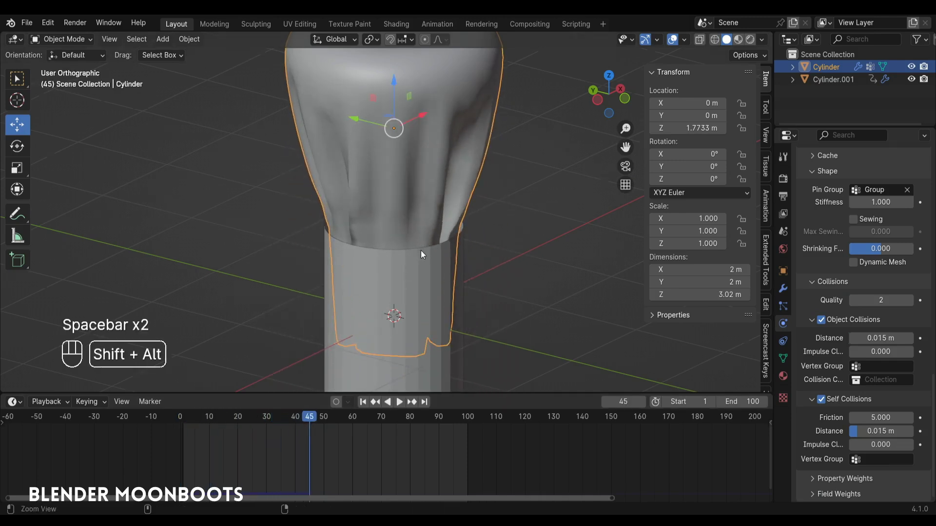
pyautogui.keyDown('alt'); pyautogui.moveTo(420, 250); pyautogui.dragTo(475, 256); pyautogui.keyUp('alt')
# Apply the Cotton preset to the inner cylinder's cloth simulation.
pyautogui.scroll(12, 879, 222)
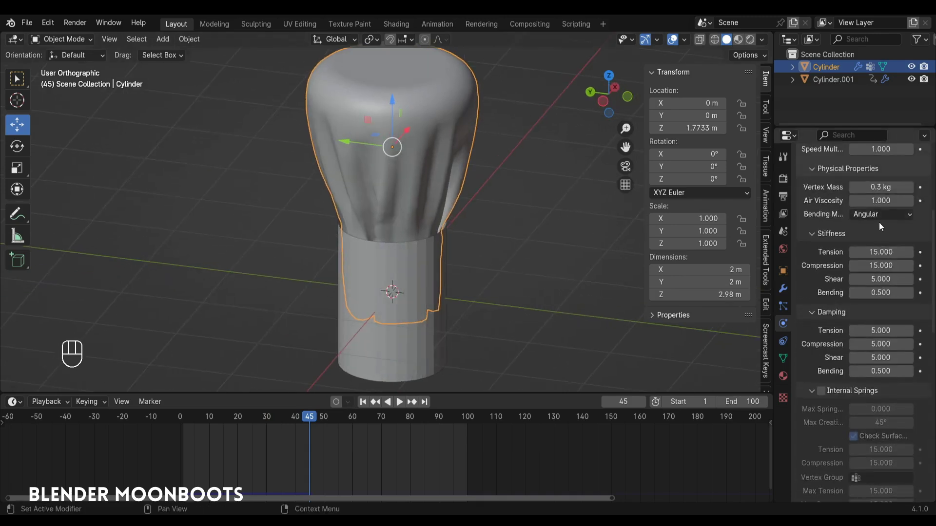
pyautogui.scroll(6, 879, 234)
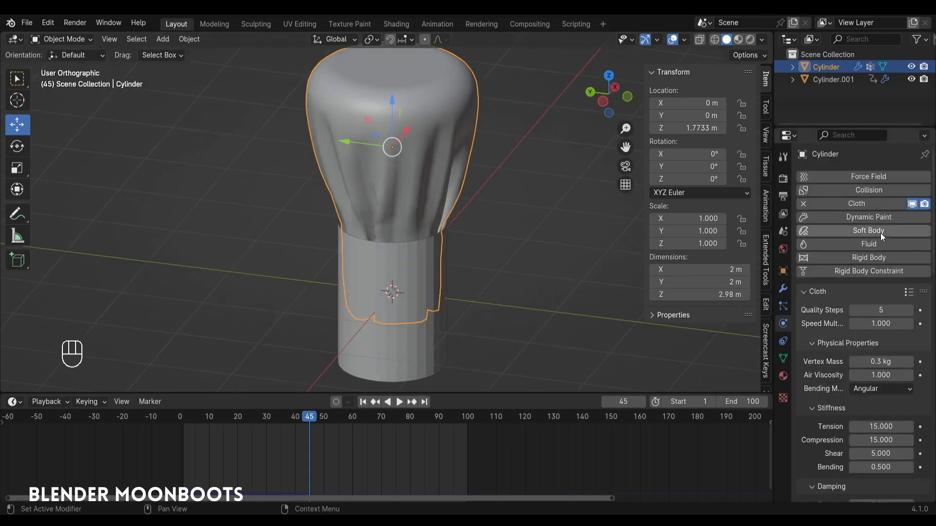
pyautogui.click(909, 292)
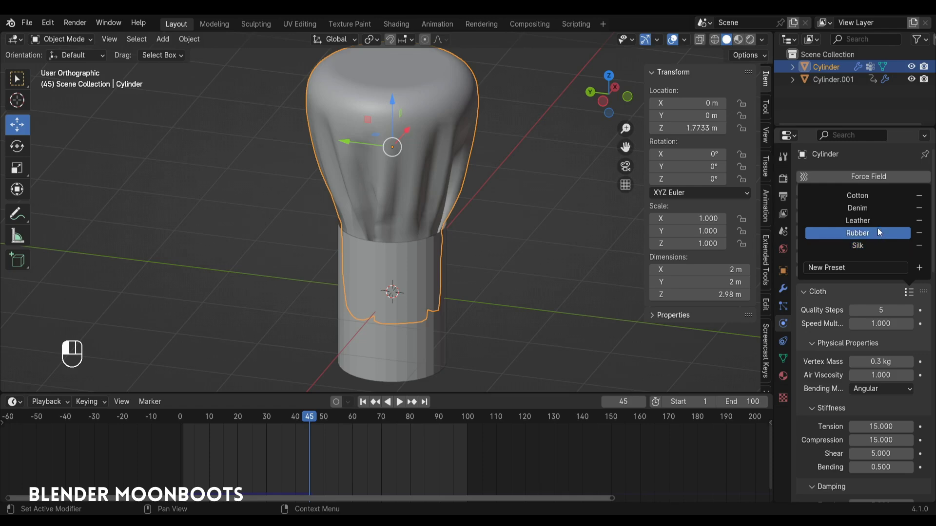
pyautogui.click(880, 193)
# Replay the simulation with the Cotton preset and examine the folds from several sides.
pyautogui.click(174, 415)
pyautogui.press('space')
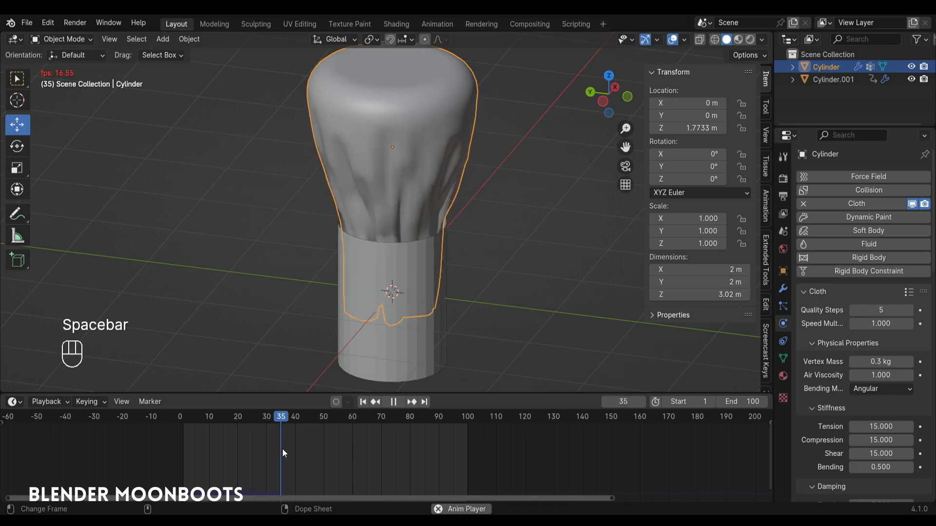
pyautogui.press('space')
pyautogui.keyDown('alt'); pyautogui.moveTo(343, 363); pyautogui.dragTo(417, 166); pyautogui.keyUp('alt')
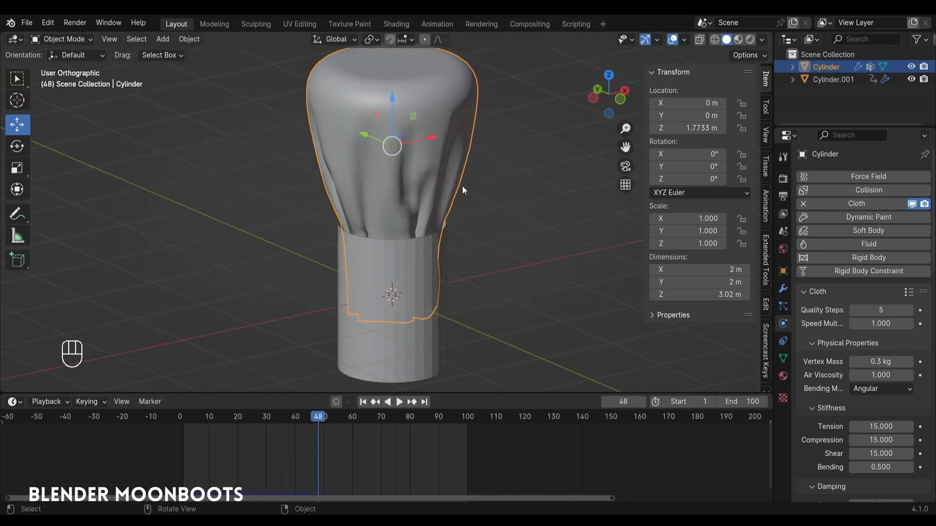
pyautogui.keyDown('alt'); pyautogui.moveTo(462, 186); pyautogui.dragTo(473, 267); pyautogui.keyUp('alt')
# Set the cloth's Bending stiffness to 1.
pyautogui.scroll(-4, 842, 401)
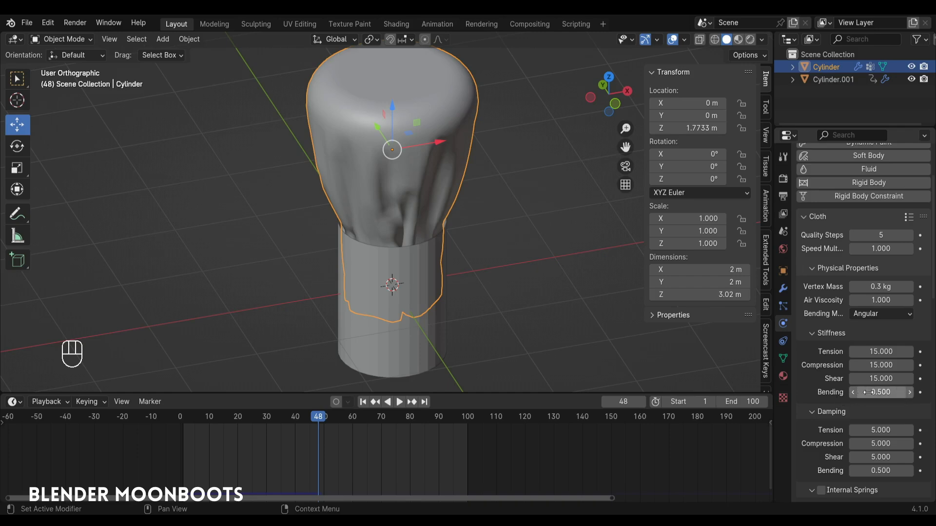
pyautogui.click(872, 390)
pyautogui.write('1')
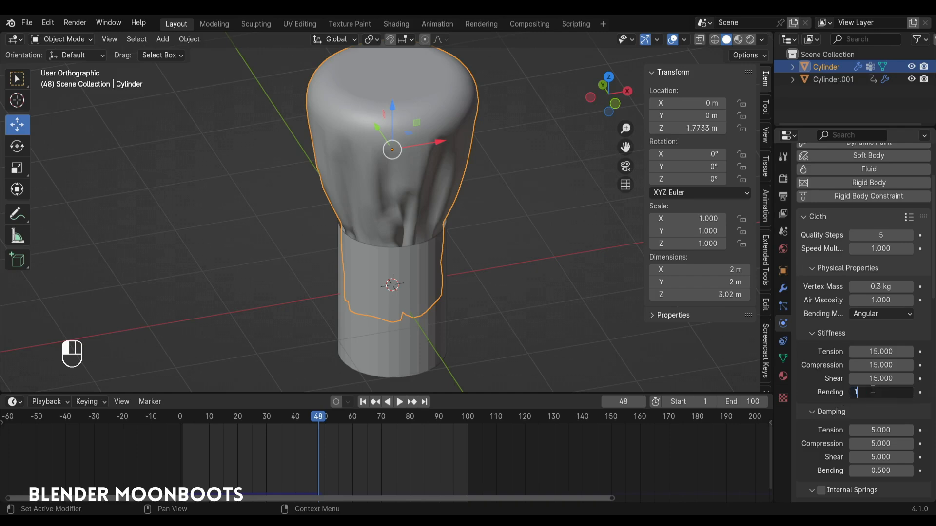
pyautogui.press('Return')
# Replay the cloth simulation from the start with the new bending stiffness and stop it at frame 92.
pyautogui.hotkey('shift', 'Left')
pyautogui.press('space')
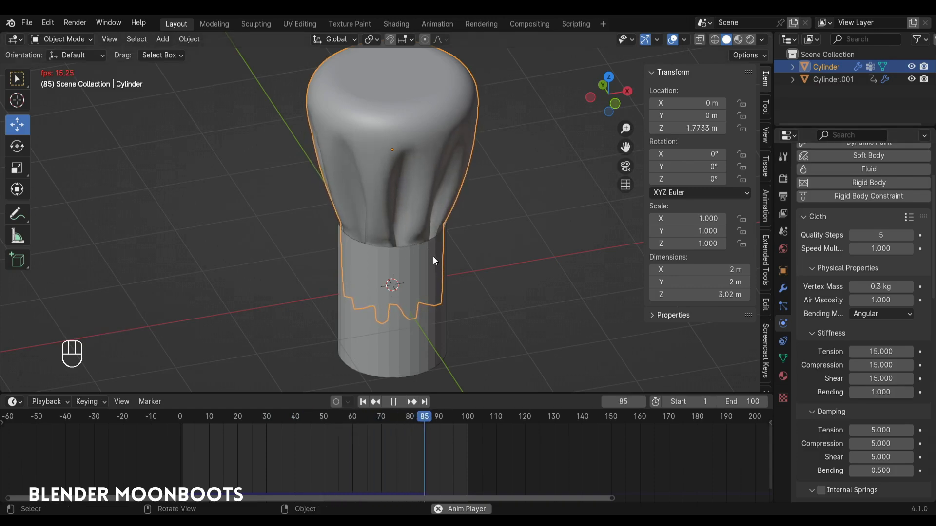
pyautogui.press('space')
pyautogui.keyDown('alt'); pyautogui.moveTo(433, 256); pyautogui.dragTo(432, 390, button='middle'); pyautogui.keyUp('alt')
pyautogui.press('space')
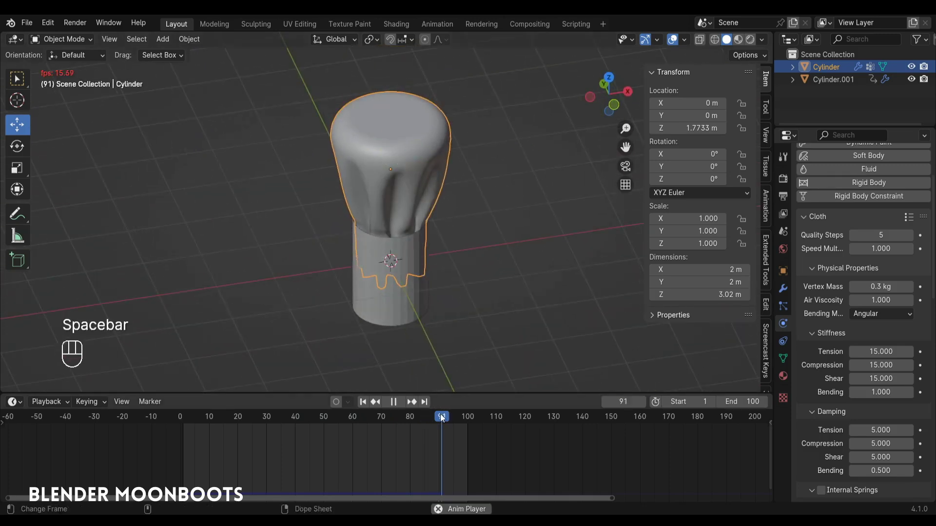
pyautogui.press('space')
# Duplicate both the cloth cylinder and the collision cylinder in place.
pyautogui.moveTo(508, 142); pyautogui.dragTo(399, 260)
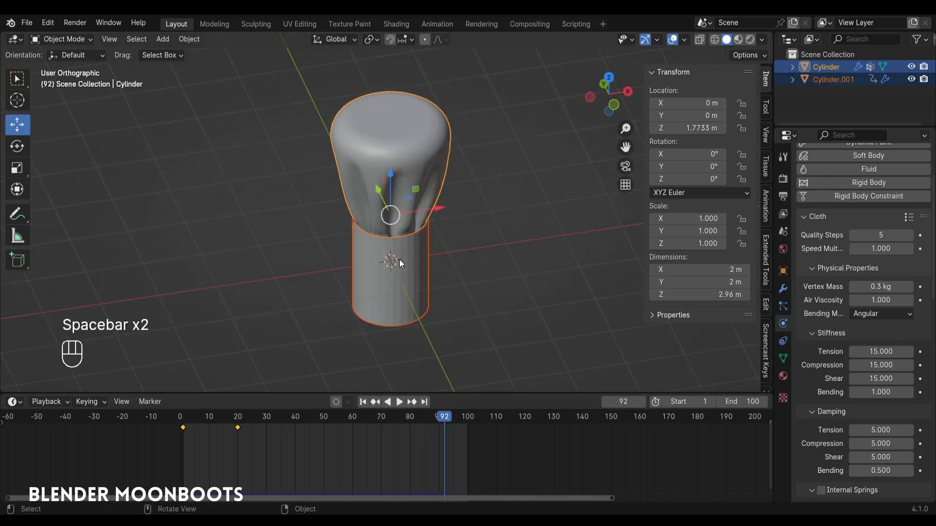
pyautogui.hotkey('shift', 'd')
pyautogui.rightClick(429, 206)
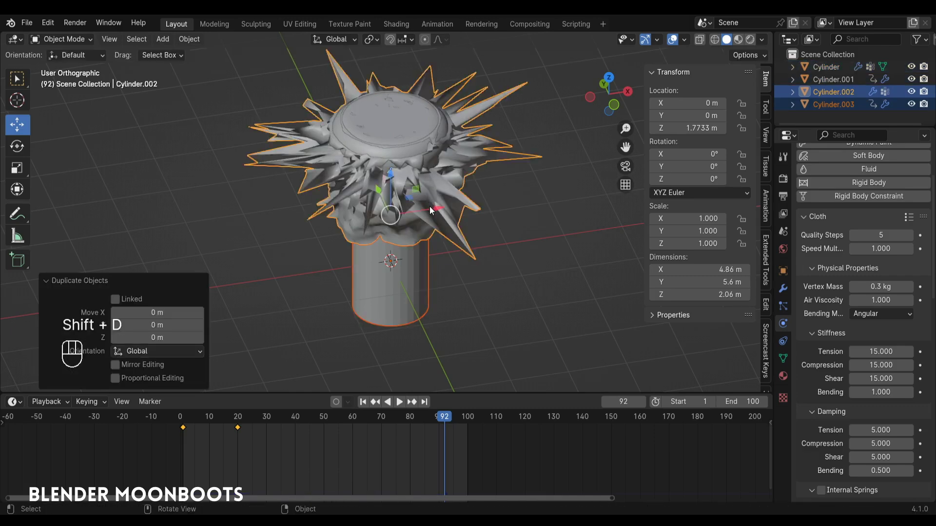
# Move the duplicated cylinders to a new collection named wip and exclude that collection from the view layer.
pyautogui.press('m')
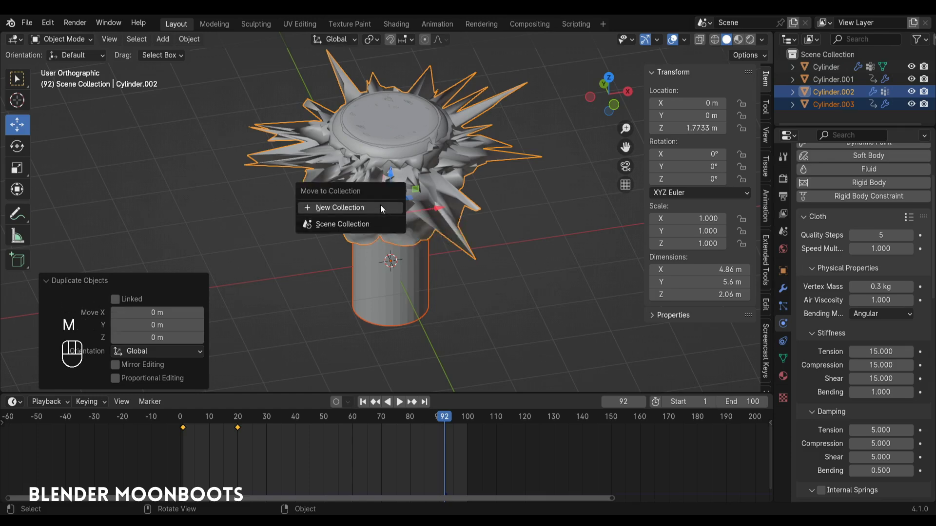
pyautogui.click(377, 207)
pyautogui.write('wip')
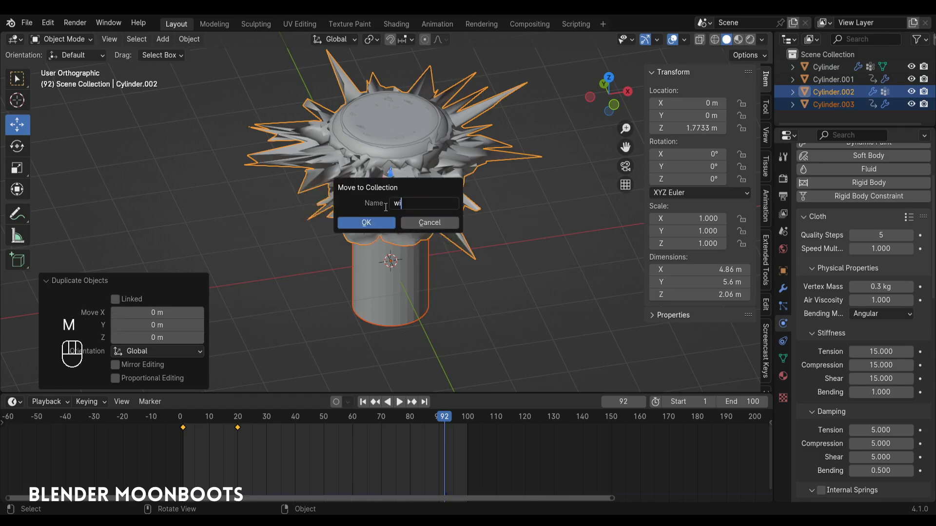
pyautogui.click(389, 223)
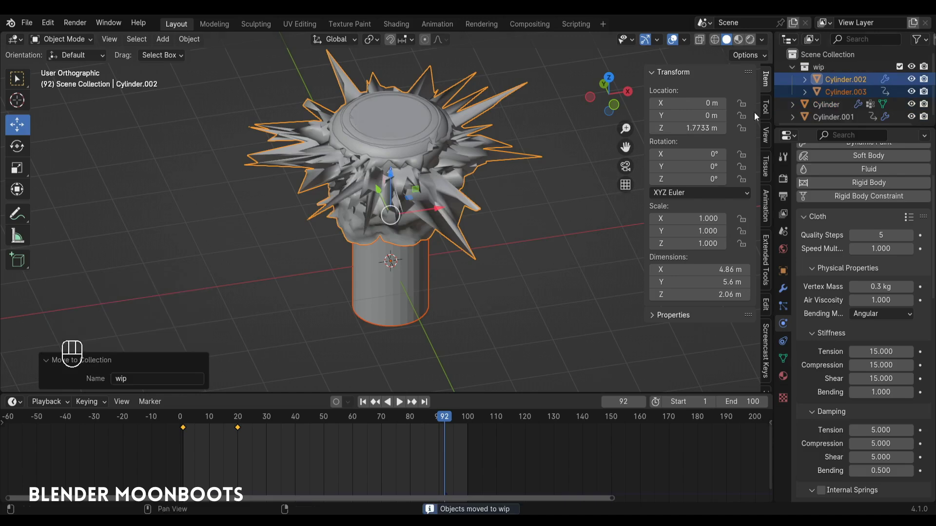
pyautogui.click(899, 66)
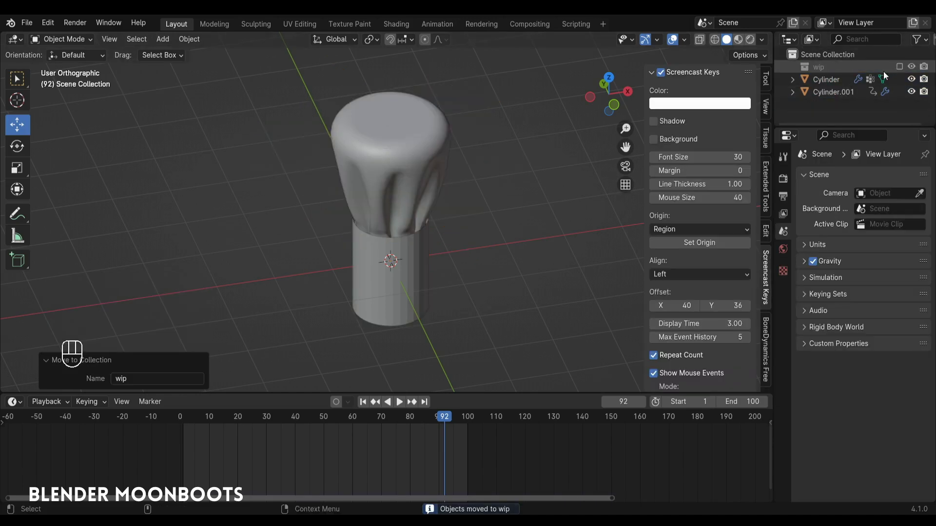
# Apply the hat's Cloth modifier at frame 92 and inspect the resulting mesh.
pyautogui.click(414, 220)
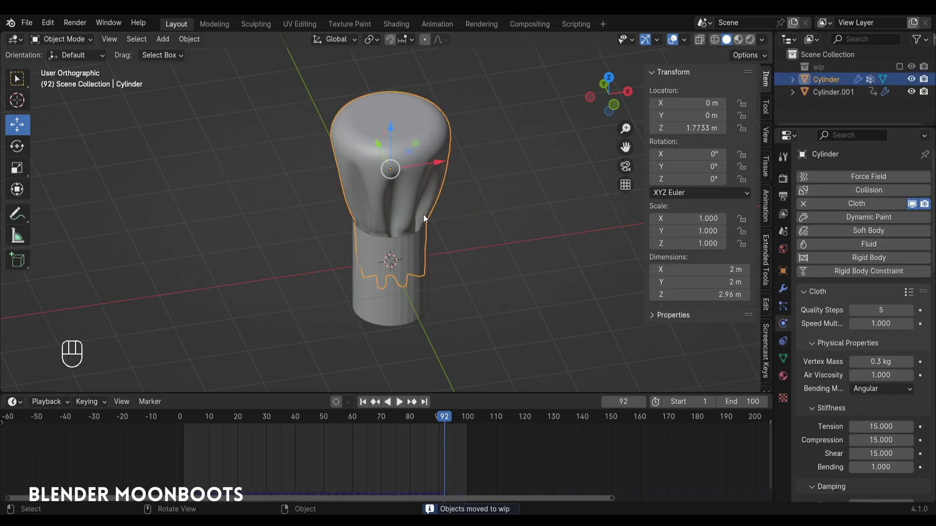
pyautogui.click(783, 288)
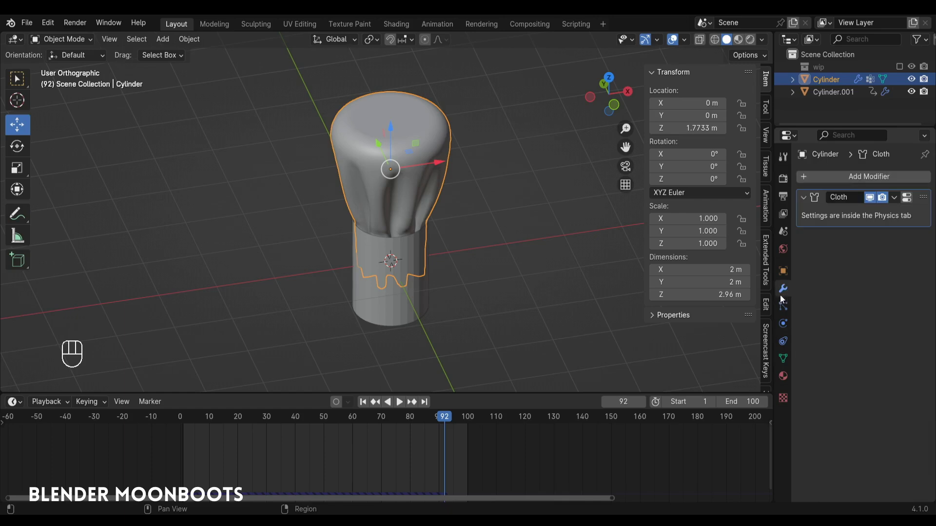
pyautogui.click(894, 198)
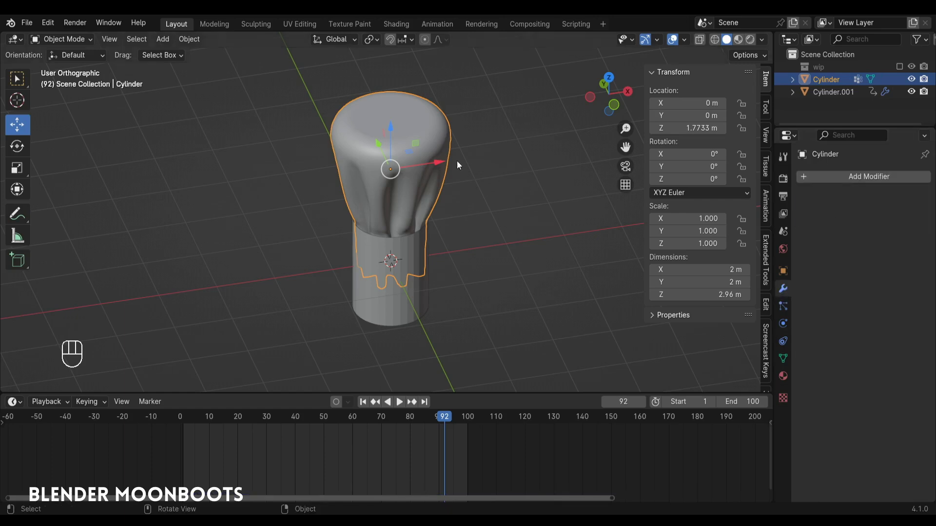
pyautogui.press('Tab')
pyautogui.keyDown('alt'); pyautogui.moveTo(444, 186); pyautogui.dragTo(453, 161); pyautogui.keyUp('alt')
pyautogui.press('Tab')
# Delete the collision cylinder's keyframes at its shrunken size on frame 30 and return to frame 1.
pyautogui.moveTo(186, 421)
pyautogui.mouseDown()
pyautogui.moveTo(217, 420)
pyautogui.moveTo(183, 423)
pyautogui.mouseUp()
pyautogui.press('KP_1')
pyautogui.moveTo(261, 420); pyautogui.dragTo(182, 428)
pyautogui.click(399, 305)
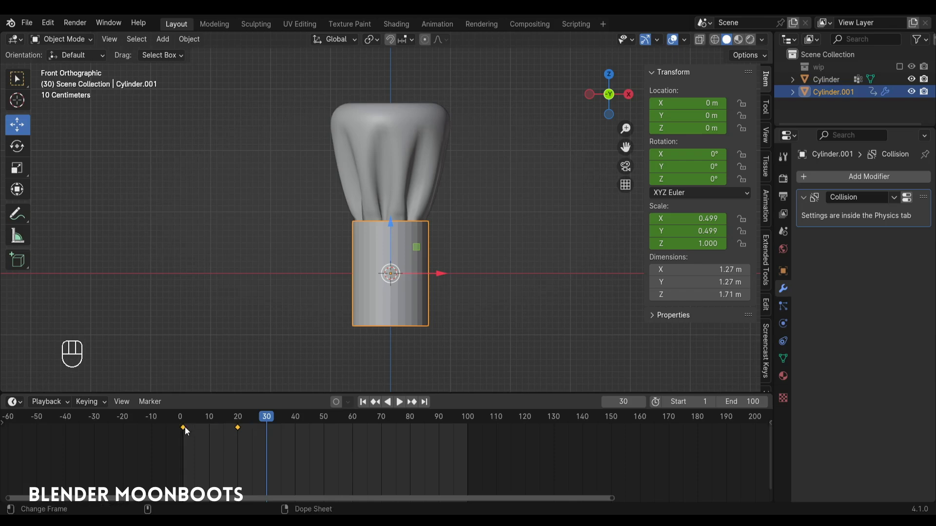
pyautogui.press('x')
pyautogui.click(198, 437)
pyautogui.click(184, 419)
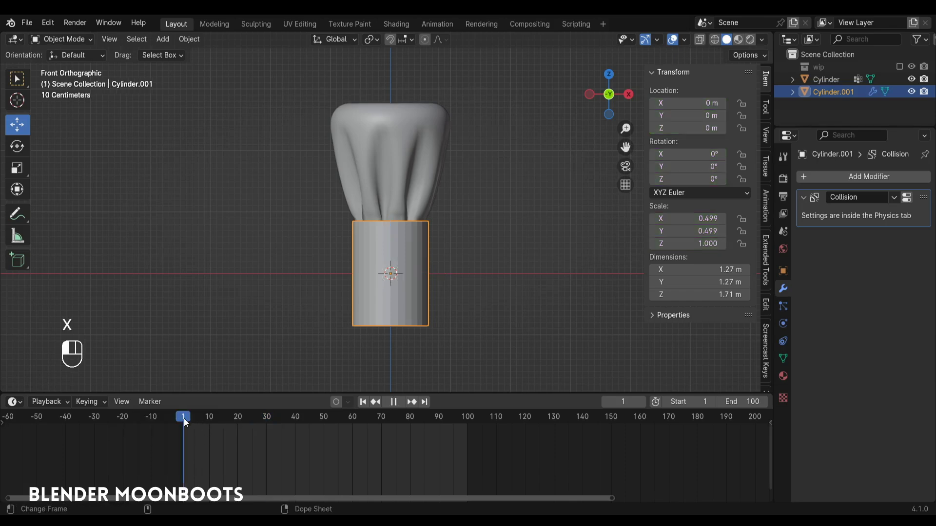
# Delete the vertices in the lower part of the hat mesh that sit inside the collision cylinder, keeping a short overlap below its rim.
pyautogui.keyDown('alt'); pyautogui.moveTo(420, 221); pyautogui.dragTo(441, 241); pyautogui.keyUp('alt')
pyautogui.press('KP_1')
pyautogui.press('Tab')
pyautogui.press('Tab')
pyautogui.click(422, 172)
pyautogui.press('Tab')
pyautogui.hotkey('alt', 'z')
pyautogui.moveTo(498, 384); pyautogui.dragTo(278, 257)
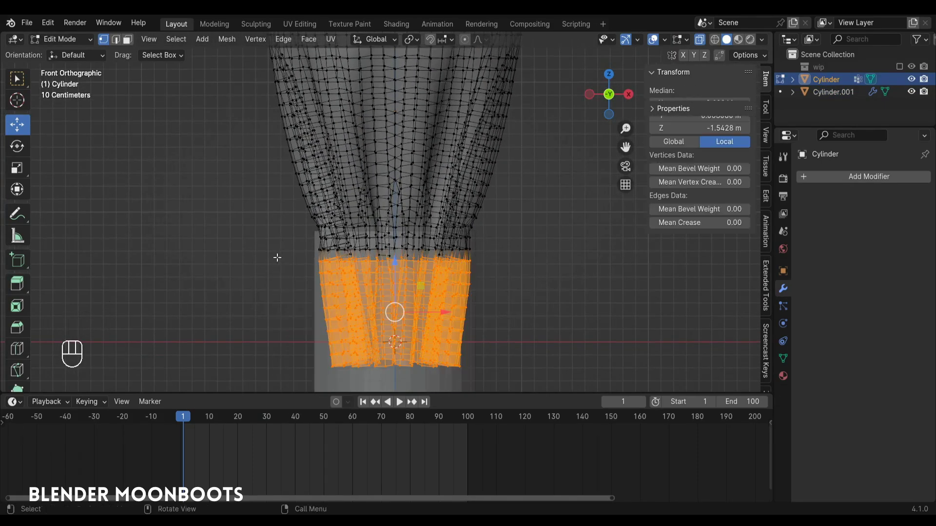
pyautogui.press('x')
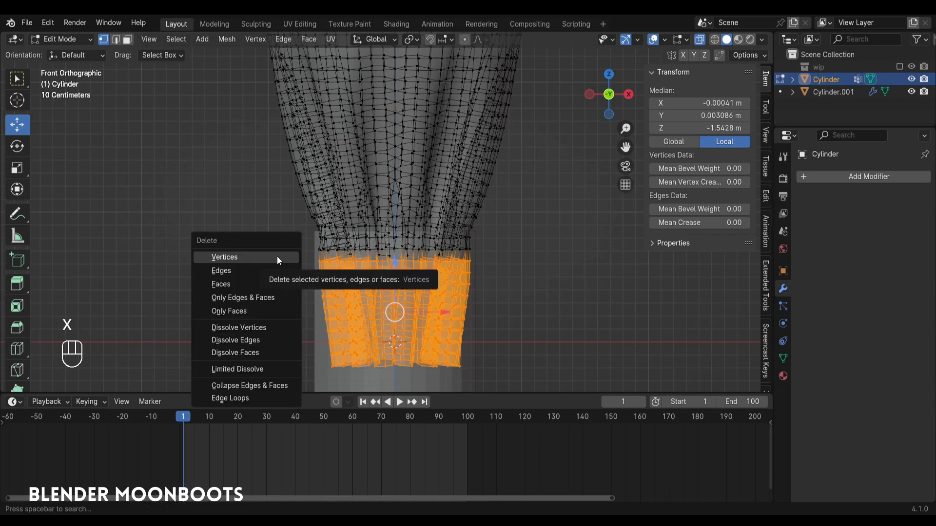
pyautogui.click(277, 256)
pyautogui.keyDown('alt'); pyautogui.keyDown('shift'); pyautogui.moveTo(329, 257); pyautogui.dragTo(341, 292); pyautogui.keyUp('shift'); pyautogui.keyUp('alt')
pyautogui.press('x')
pyautogui.click(486, 280)
pyautogui.hotkey('alt', 'z')
# Shorten the collision cylinder to about 1.09 m tall by raising its bottom edge loop.
pyautogui.scroll(-4, 400, 293)
pyautogui.press('Tab')
pyautogui.click(415, 280)
pyautogui.keyDown('alt'); pyautogui.moveTo(415, 279); pyautogui.dragTo(429, 241); pyautogui.keyUp('alt')
pyautogui.press('Tab')
pyautogui.keyDown('alt'); pyautogui.click(393, 351); pyautogui.keyUp('alt')
# Extrude all faces of the collision cylinder along normals by about -0.17 m to thicken the band, and shade it smooth.
pyautogui.press('a')
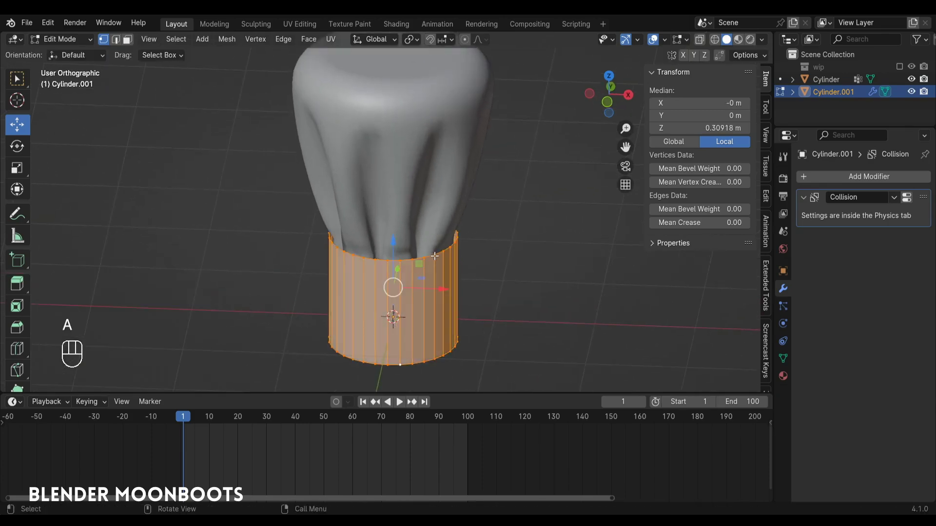
pyautogui.keyDown('alt'); pyautogui.moveTo(439, 249); pyautogui.dragTo(486, 246); pyautogui.keyUp('alt')
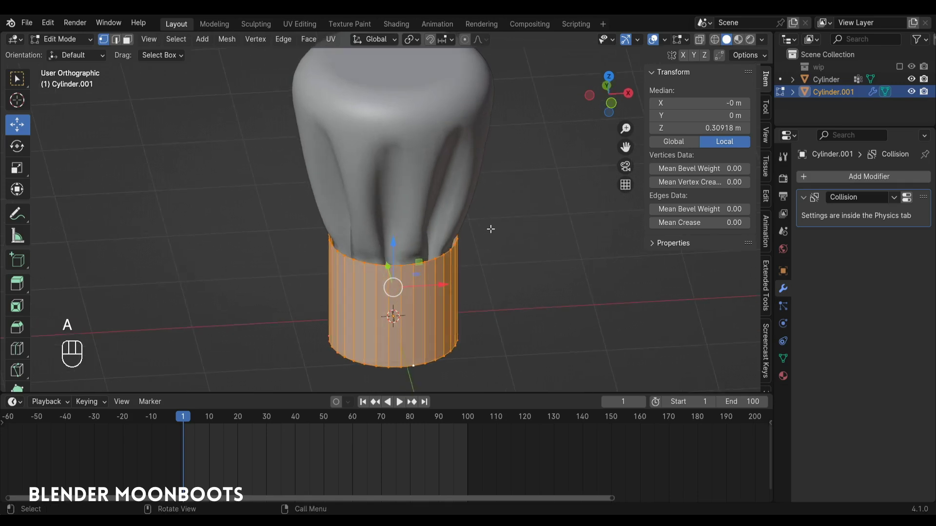
pyautogui.hotkey('alt', 'e')
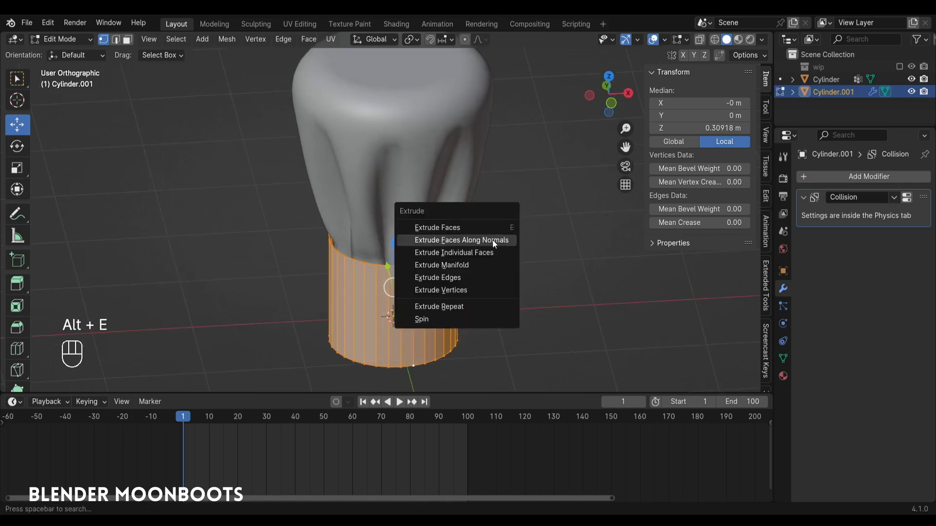
pyautogui.click(492, 240)
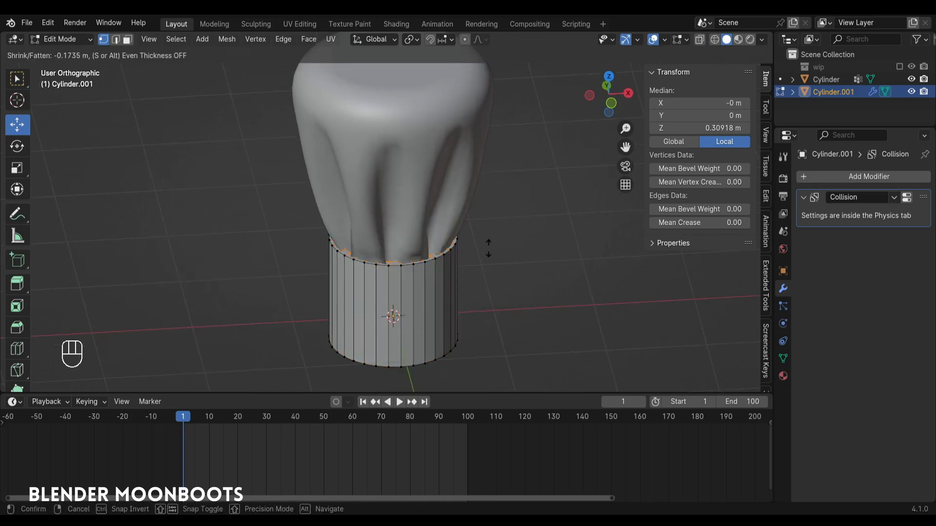
pyautogui.click(488, 248)
pyautogui.keyDown('ctrl'); pyautogui.keyDown('alt'); pyautogui.moveTo(489, 248); pyautogui.dragTo(463, 292); pyautogui.keyUp('alt'); pyautogui.keyUp('ctrl')
pyautogui.press('Tab')
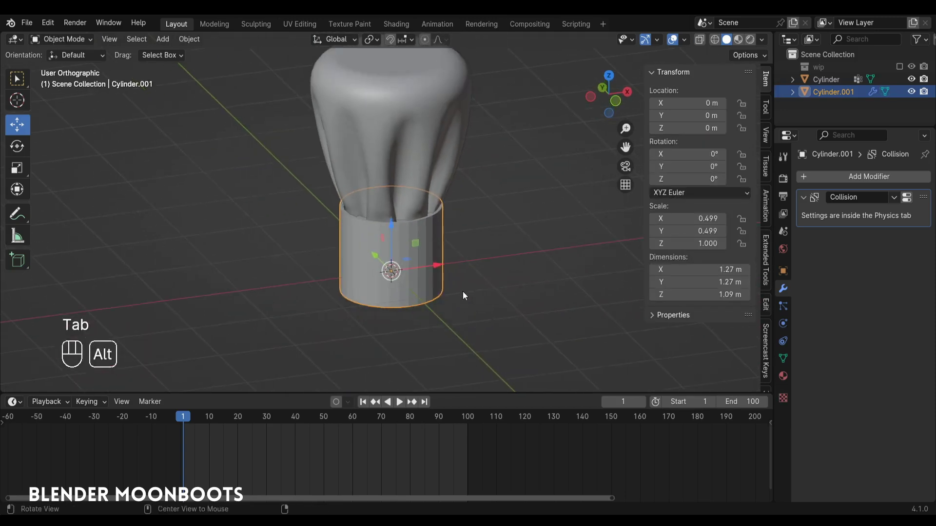
pyautogui.rightClick(440, 253)
pyautogui.click(431, 250)
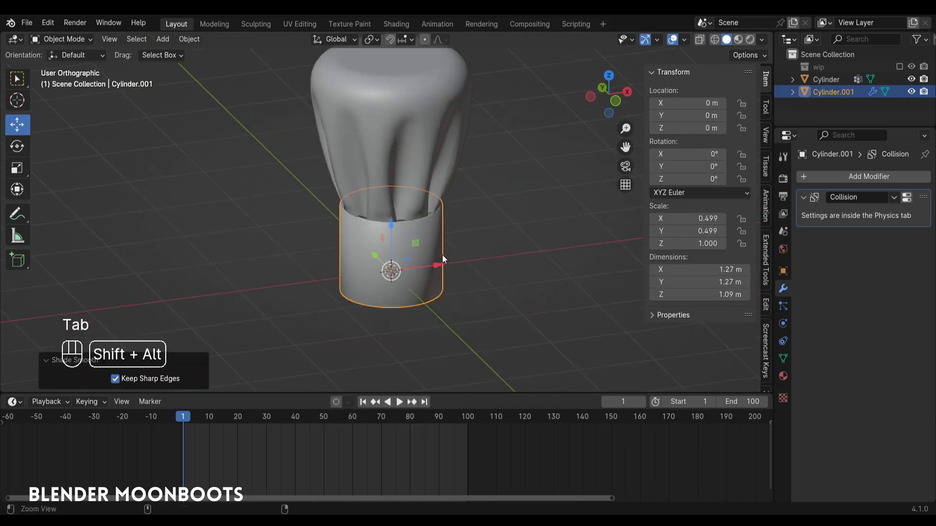
# Bevel the band's upper and lower rim edge loops with 2 segments and a width of about 0.018 m.
pyautogui.keyDown('alt'); pyautogui.keyDown('shift'); pyautogui.moveTo(443, 256); pyautogui.dragTo(467, 207); pyautogui.keyUp('shift'); pyautogui.keyUp('alt')
pyautogui.press('Tab')
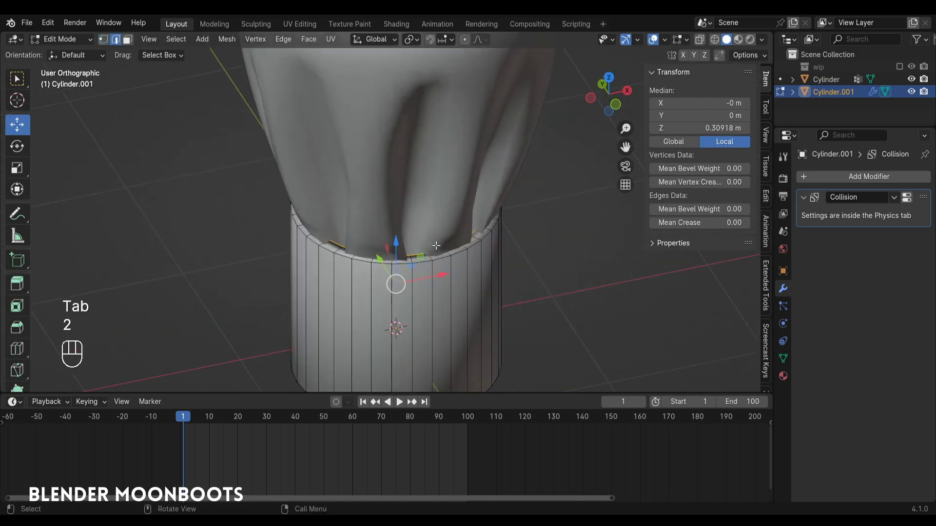
pyautogui.keyDown('alt'); pyautogui.keyDown('shift'); pyautogui.click(423, 251); pyautogui.keyUp('shift'); pyautogui.keyUp('alt')
pyautogui.keyDown('alt'); pyautogui.moveTo(419, 251); pyautogui.dragTo(415, 215); pyautogui.keyUp('alt')
pyautogui.keyDown('alt'); pyautogui.keyDown('shift'); pyautogui.click(401, 309); pyautogui.keyUp('shift'); pyautogui.keyUp('alt')
pyautogui.keyDown('alt'); pyautogui.keyDown('shift'); pyautogui.click(404, 309); pyautogui.keyUp('shift'); pyautogui.keyUp('alt')
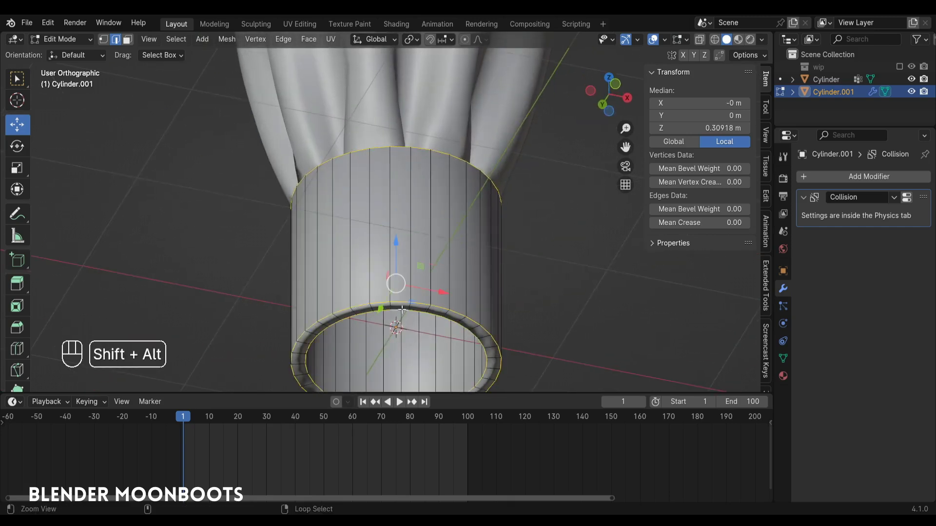
pyautogui.keyDown('alt'); pyautogui.moveTo(404, 309); pyautogui.dragTo(412, 358); pyautogui.keyUp('alt')
pyautogui.keyDown('ctrl'); pyautogui.keyDown('alt'); pyautogui.moveTo(412, 359); pyautogui.dragTo(443, 244); pyautogui.keyUp('alt'); pyautogui.keyUp('ctrl')
pyautogui.keyDown('alt'); pyautogui.keyDown('shift'); pyautogui.moveTo(443, 244); pyautogui.dragTo(448, 259); pyautogui.keyUp('shift'); pyautogui.keyUp('alt')
pyautogui.hotkey('ctrl', 'b')
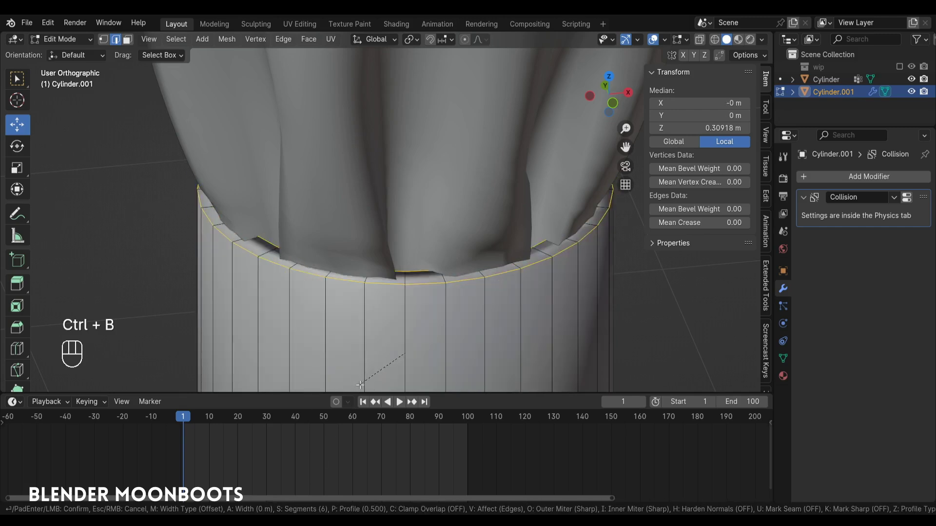
pyautogui.scroll(-4, 355, 442)
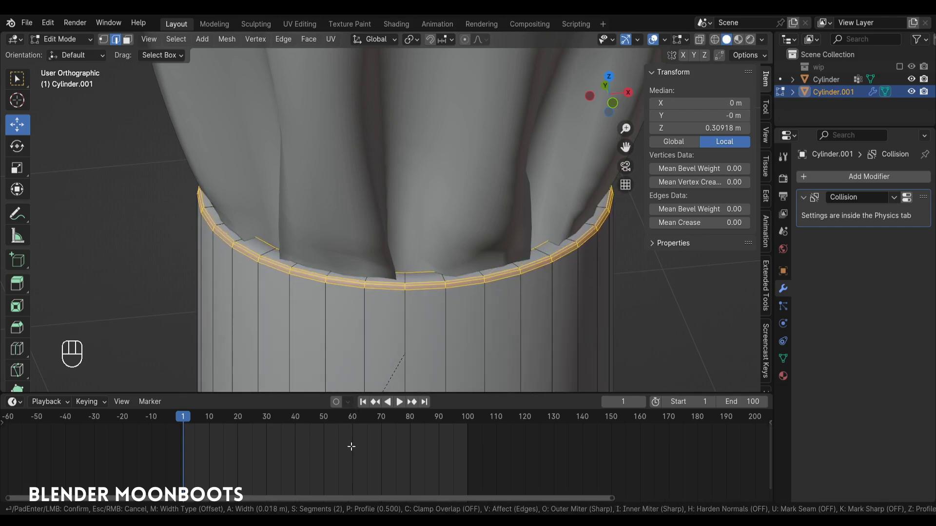
pyautogui.click(352, 446)
pyautogui.press('Tab')
# Open the hat's cloth mesh for editing.
pyautogui.keyDown('ctrl'); pyautogui.keyDown('alt'); pyautogui.moveTo(424, 149); pyautogui.dragTo(425, 172); pyautogui.keyUp('alt'); pyautogui.keyUp('ctrl')
pyautogui.keyDown('alt'); pyautogui.keyDown('shift'); pyautogui.moveTo(425, 172); pyautogui.dragTo(418, 324); pyautogui.keyUp('shift'); pyautogui.keyUp('alt')
pyautogui.click(419, 256)
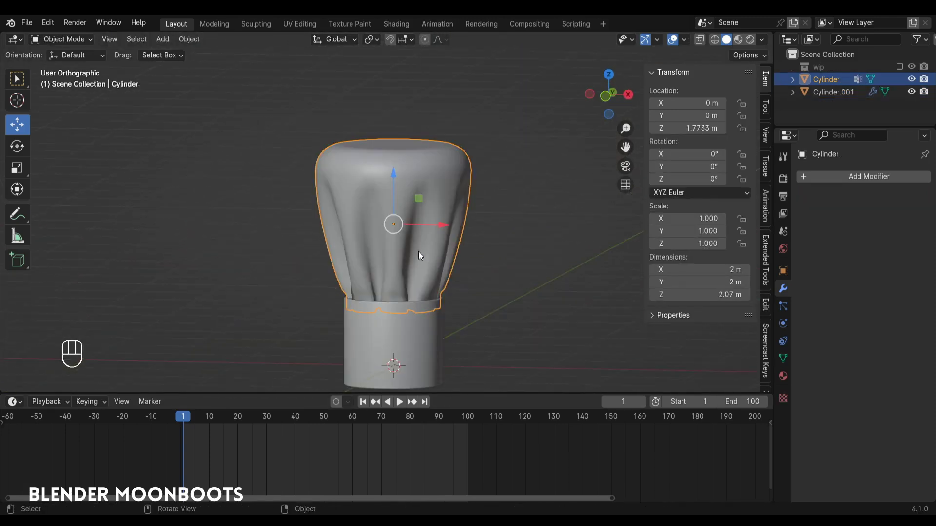
pyautogui.press('Tab')
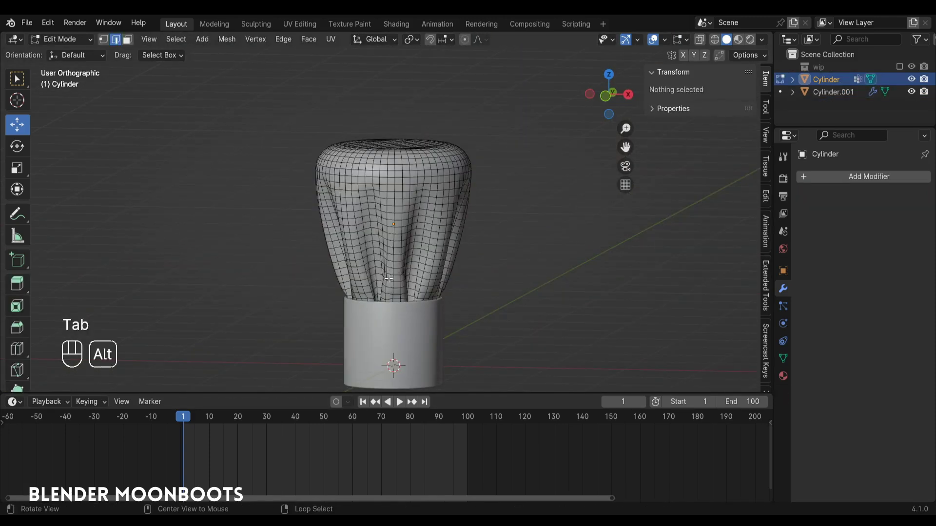
# Try to scale the edge loop just above the band to about 0.84 with proportional editing, and undo it.
pyautogui.keyDown('alt'); pyautogui.click(390, 279); pyautogui.keyUp('alt')
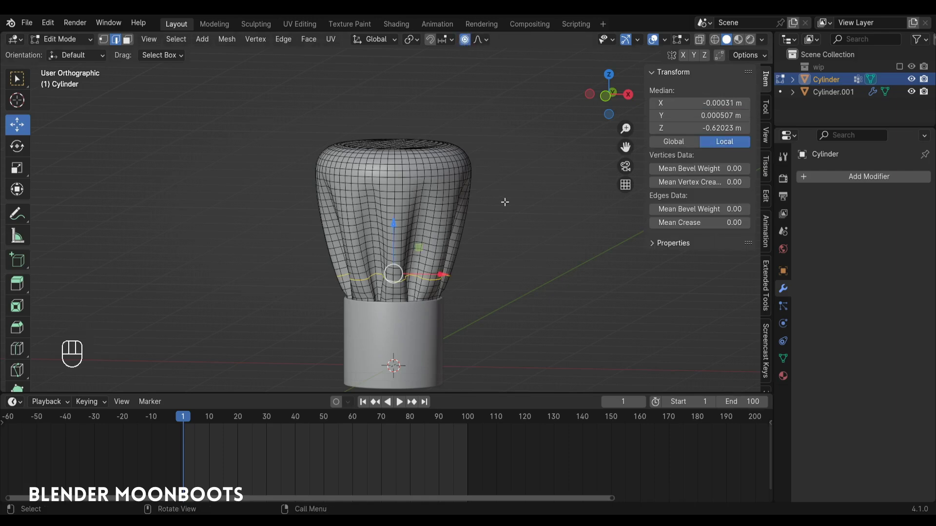
pyautogui.press('s')
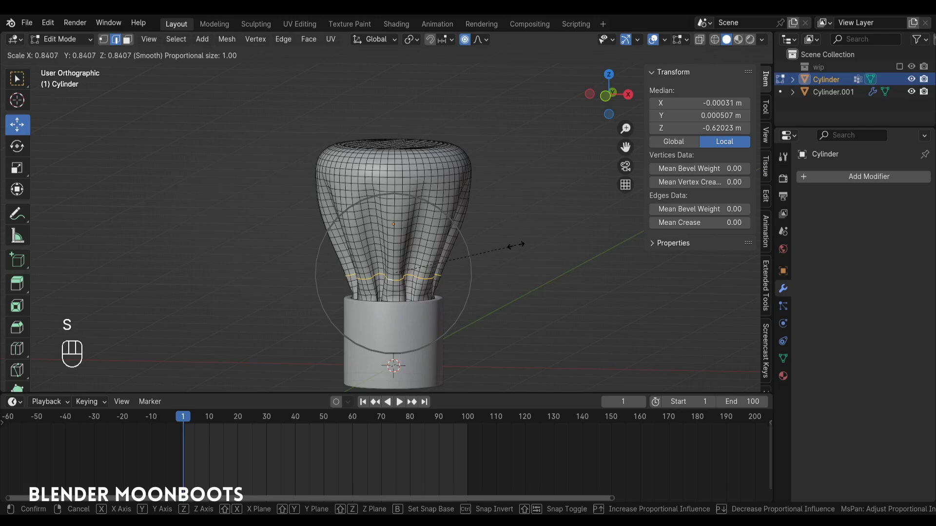
pyautogui.click(522, 242)
pyautogui.hotkey('ctrl', 'z')
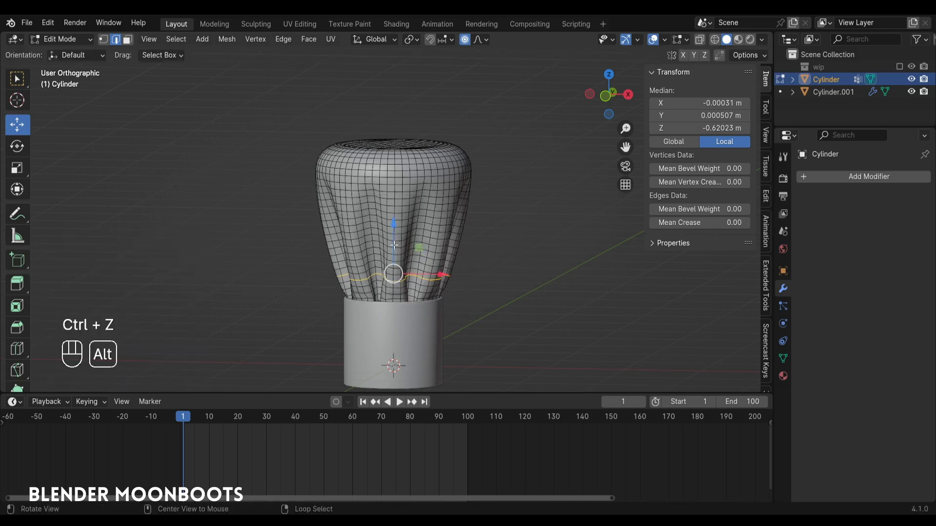
# Scale the horizontal edge loop at mid-height of the hat to about 0.85 with proportional editing.
pyautogui.keyDown('alt'); pyautogui.click(396, 247); pyautogui.keyUp('alt')
pyautogui.press('s')
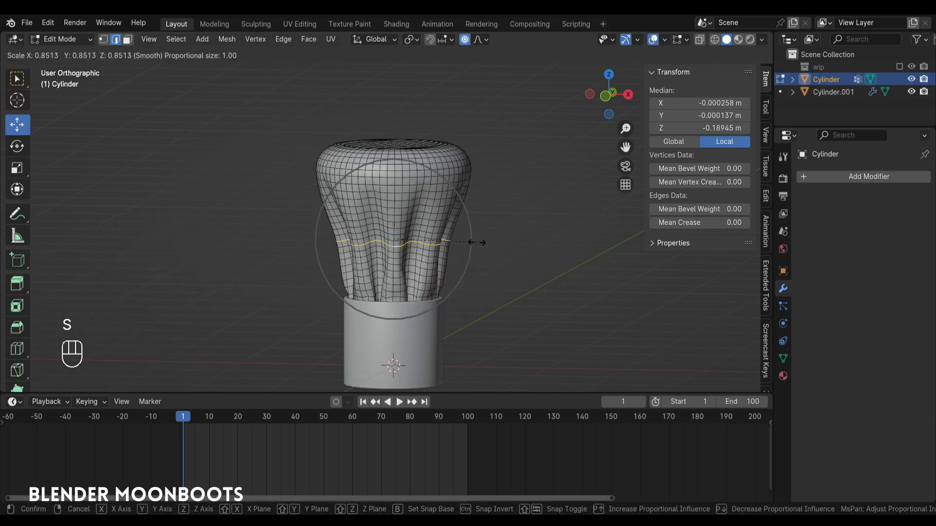
pyautogui.click(472, 244)
# Scale the horizontal edge loop near the hat's crown to about 1.09 with proportional editing and finish editing the mesh.
pyautogui.keyDown('alt'); pyautogui.click(407, 179); pyautogui.keyUp('alt')
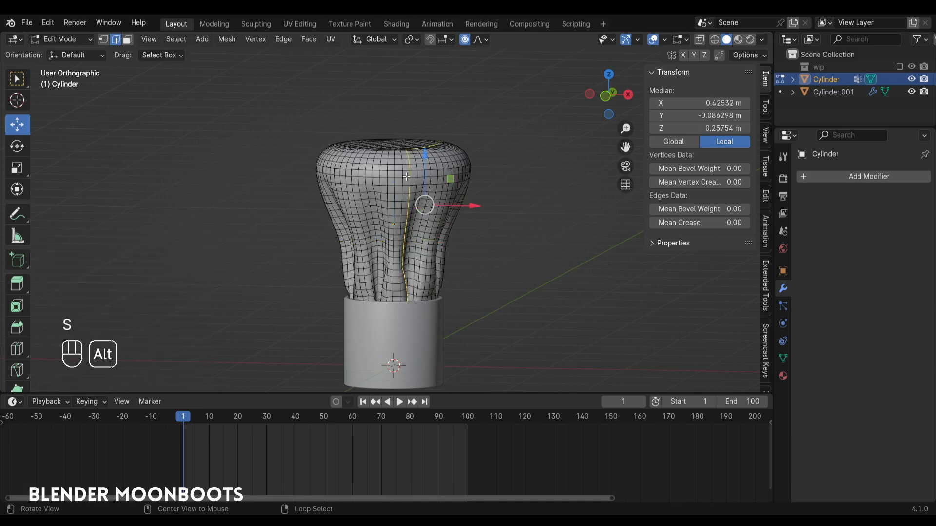
pyautogui.keyDown('alt'); pyautogui.click(408, 179); pyautogui.keyUp('alt')
pyautogui.press('s')
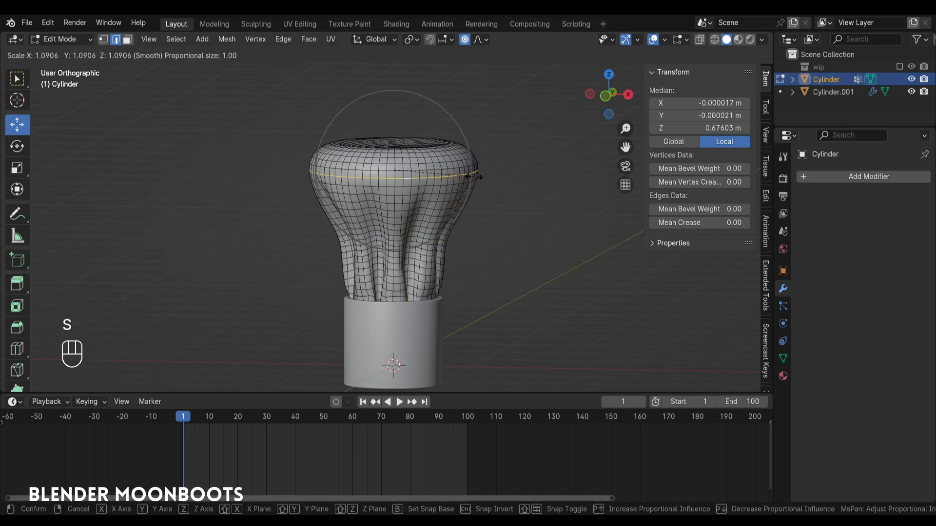
pyautogui.click(483, 177)
pyautogui.press('Tab')
# Switch the hat's puffy top to Sculpt Mode and set the Draw brush to a 93 px radius and 1.000 strength.
pyautogui.keyDown('alt'); pyautogui.moveTo(465, 200); pyautogui.dragTo(489, 184); pyautogui.keyUp('alt')
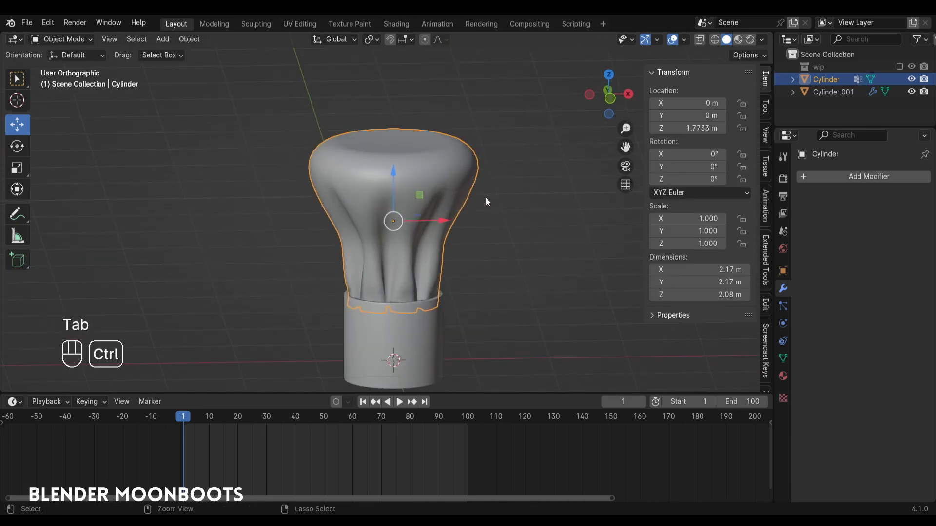
pyautogui.hotkey('ctrl', 'Tab')
pyautogui.click(485, 267)
pyautogui.moveTo(485, 267)
pyautogui.keyDown('alt'); pyautogui.mouseDown()
pyautogui.moveTo(431, 221)
pyautogui.moveTo(413, 224)
pyautogui.moveTo(449, 166)
pyautogui.moveTo(452, 174)
pyautogui.moveTo(423, 191)
pyautogui.mouseUp(); pyautogui.keyUp('alt')
pyautogui.press('f')
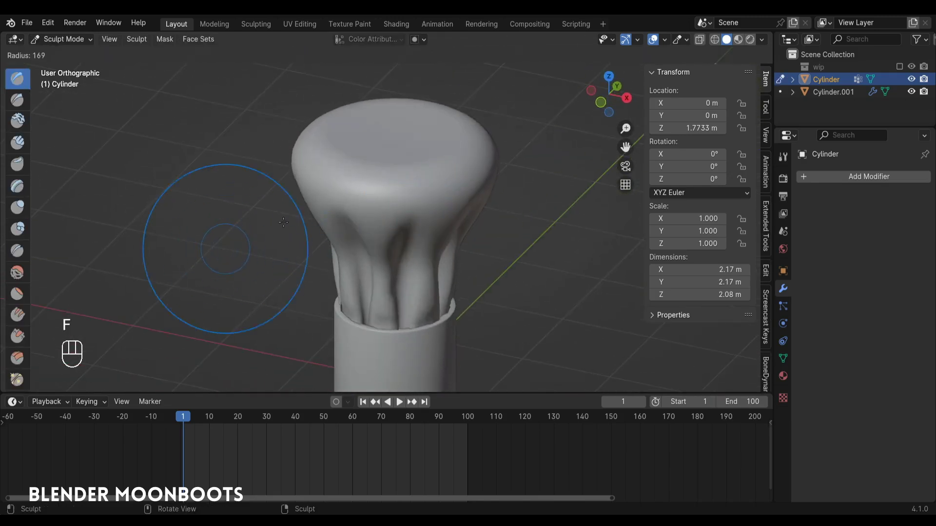
pyautogui.click(246, 236)
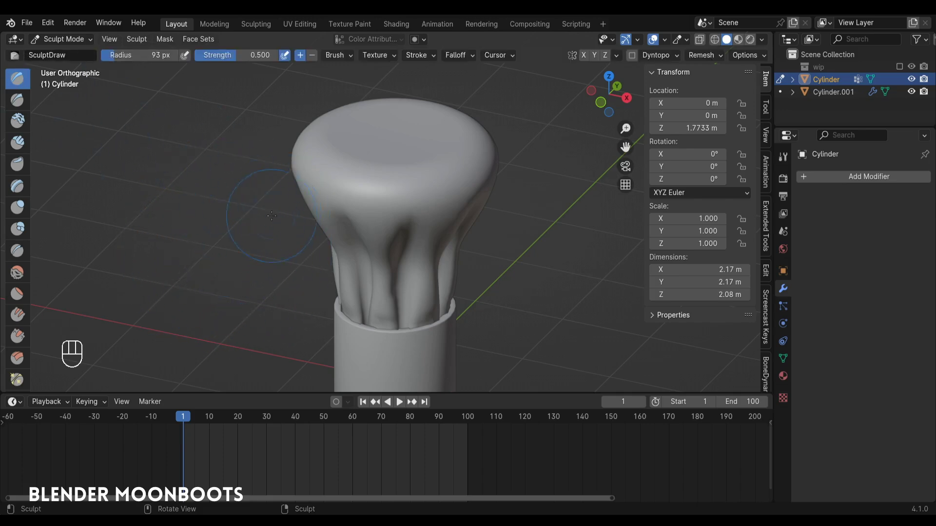
pyautogui.hotkey('shift', 'f')
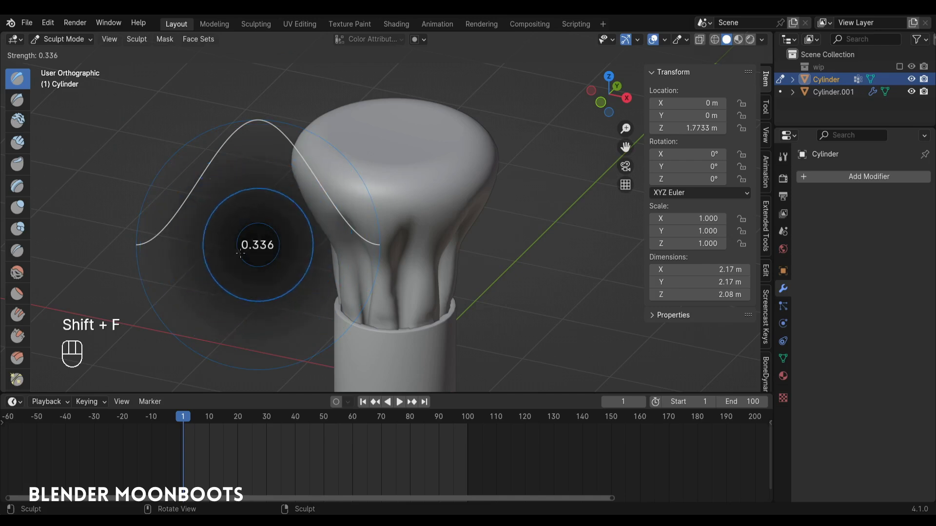
pyautogui.click(324, 210)
# Sculpt large rounded bulges around the rim of the hat's crown with the Draw brush.
pyautogui.moveTo(399, 167)
pyautogui.mouseDown()
pyautogui.moveTo(372, 199)
pyautogui.moveTo(413, 164)
pyautogui.mouseUp()
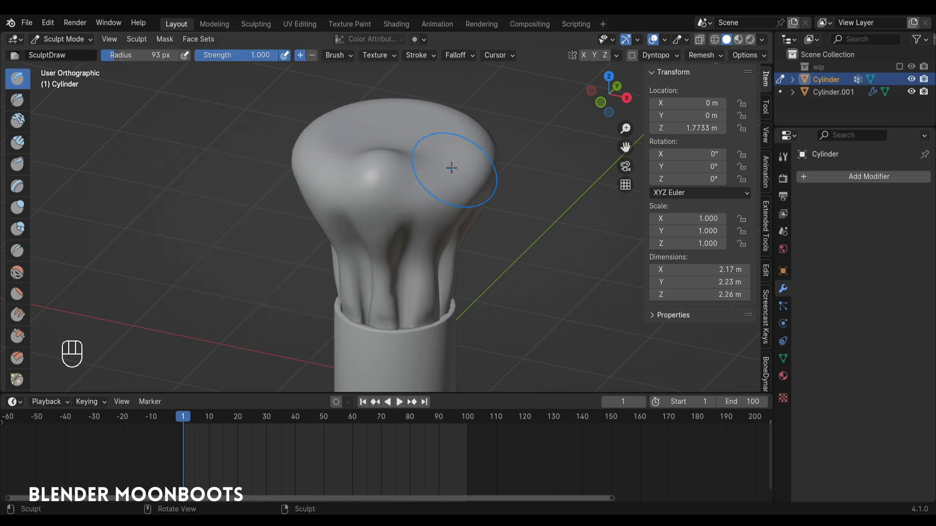
pyautogui.moveTo(427, 160)
pyautogui.mouseDown(button='middle')
pyautogui.moveTo(365, 193)
pyautogui.moveTo(387, 229)
pyautogui.moveTo(393, 185)
pyautogui.mouseUp(button='middle')
pyautogui.keyDown('ctrl'); pyautogui.moveTo(393, 186); pyautogui.dragTo(396, 155); pyautogui.keyUp('ctrl')
pyautogui.moveTo(397, 155); pyautogui.dragTo(378, 182, button='middle')
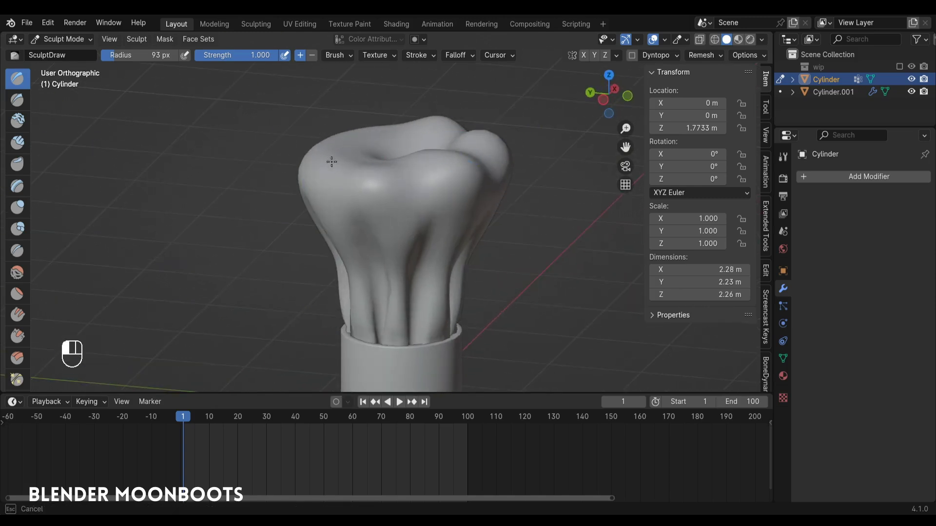
pyautogui.moveTo(330, 161); pyautogui.dragTo(399, 195, button='middle')
pyautogui.moveTo(490, 174)
pyautogui.keyDown('alt'); pyautogui.mouseDown()
pyautogui.moveTo(425, 161)
pyautogui.moveTo(502, 148)
pyautogui.mouseUp(); pyautogui.keyUp('alt')
pyautogui.keyDown('alt'); pyautogui.moveTo(499, 152); pyautogui.dragTo(371, 214); pyautogui.keyUp('alt')
# Soften the bulges and shape the folds between the crown and the band with Draw and smoothing strokes.
pyautogui.keyDown('shift'); pyautogui.moveTo(371, 215); pyautogui.dragTo(316, 247, button='middle'); pyautogui.keyUp('shift')
pyautogui.moveTo(383, 257)
pyautogui.keyDown('shift'); pyautogui.mouseDown()
pyautogui.moveTo(407, 259)
pyautogui.moveTo(353, 268)
pyautogui.mouseUp(); pyautogui.keyUp('shift')
pyautogui.moveTo(353, 268); pyautogui.dragTo(456, 239)
pyautogui.moveTo(458, 238)
pyautogui.keyDown('alt'); pyautogui.mouseDown()
pyautogui.moveTo(408, 255)
pyautogui.moveTo(462, 249)
pyautogui.moveTo(357, 225)
pyautogui.mouseUp(); pyautogui.keyUp('alt')
pyautogui.moveTo(359, 223)
pyautogui.keyDown('alt'); pyautogui.mouseDown()
pyautogui.moveTo(372, 189)
pyautogui.moveTo(359, 169)
pyautogui.moveTo(349, 207)
pyautogui.mouseUp(); pyautogui.keyUp('alt')
pyautogui.moveTo(351, 209)
pyautogui.mouseDown()
pyautogui.moveTo(345, 204)
pyautogui.moveTo(374, 213)
pyautogui.moveTo(363, 222)
pyautogui.mouseUp()
pyautogui.moveTo(367, 235)
pyautogui.keyDown('alt'); pyautogui.mouseDown()
pyautogui.moveTo(376, 223)
pyautogui.moveTo(371, 189)
pyautogui.mouseUp(); pyautogui.keyUp('alt')
pyautogui.moveTo(372, 189)
pyautogui.keyDown('ctrl'); pyautogui.keyDown('alt'); pyautogui.mouseDown()
pyautogui.moveTo(398, 199)
pyautogui.moveTo(356, 206)
pyautogui.moveTo(411, 198)
pyautogui.mouseUp(); pyautogui.keyUp('alt'); pyautogui.keyUp('ctrl')
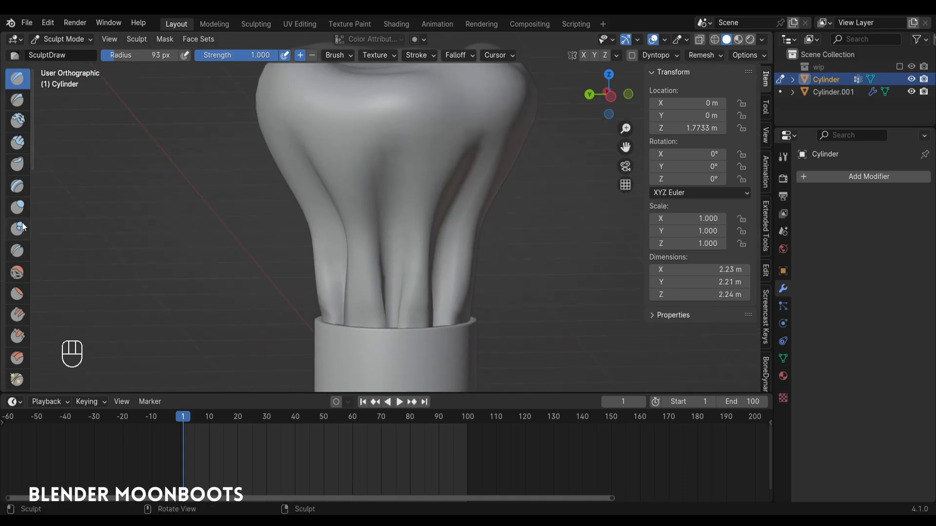
# Carve creases between the crown's bulges and along the folds using the Crease brush at 0.250 strength.
pyautogui.click(18, 253)
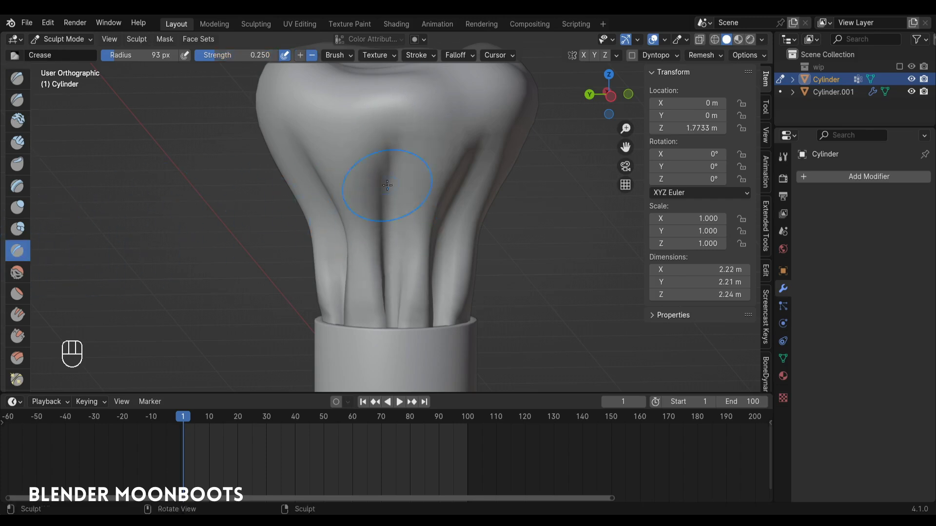
pyautogui.moveTo(387, 186); pyautogui.dragTo(388, 208, button='middle')
pyautogui.moveTo(329, 215); pyautogui.dragTo(271, 175)
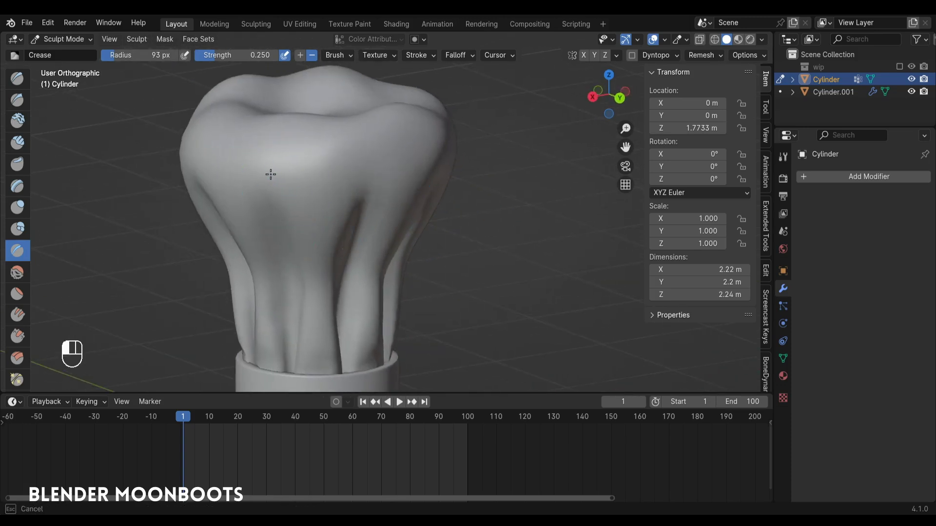
pyautogui.keyDown('alt'); pyautogui.moveTo(280, 237); pyautogui.dragTo(320, 213, button='middle'); pyautogui.keyUp('alt')
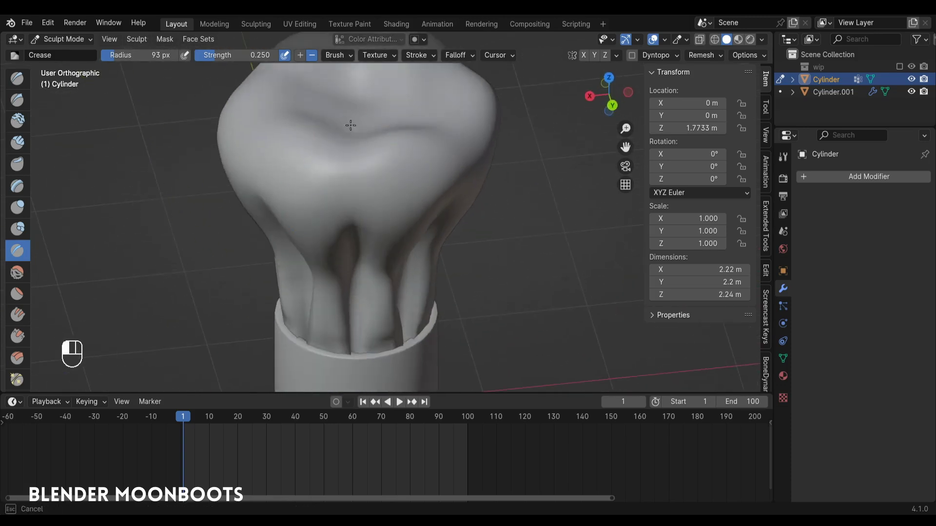
pyautogui.moveTo(352, 162); pyautogui.dragTo(356, 156)
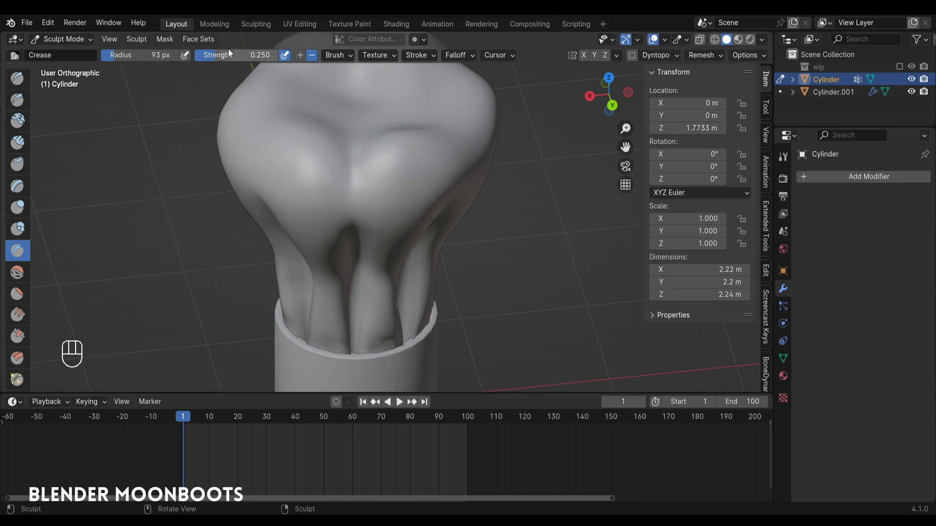
# Raise the Crease brush strength to 0.600 and deepen the grooves between the bulges around the crown.
pyautogui.keyDown('ctrl'); pyautogui.moveTo(248, 55); pyautogui.dragTo(256, 55); pyautogui.keyUp('ctrl')
pyautogui.moveTo(434, 119)
pyautogui.keyDown('alt'); pyautogui.mouseDown()
pyautogui.moveTo(375, 172)
pyautogui.moveTo(372, 158)
pyautogui.mouseUp(); pyautogui.keyUp('alt')
pyautogui.moveTo(380, 167)
pyautogui.mouseDown()
pyautogui.moveTo(455, 166)
pyautogui.moveTo(460, 144)
pyautogui.mouseUp()
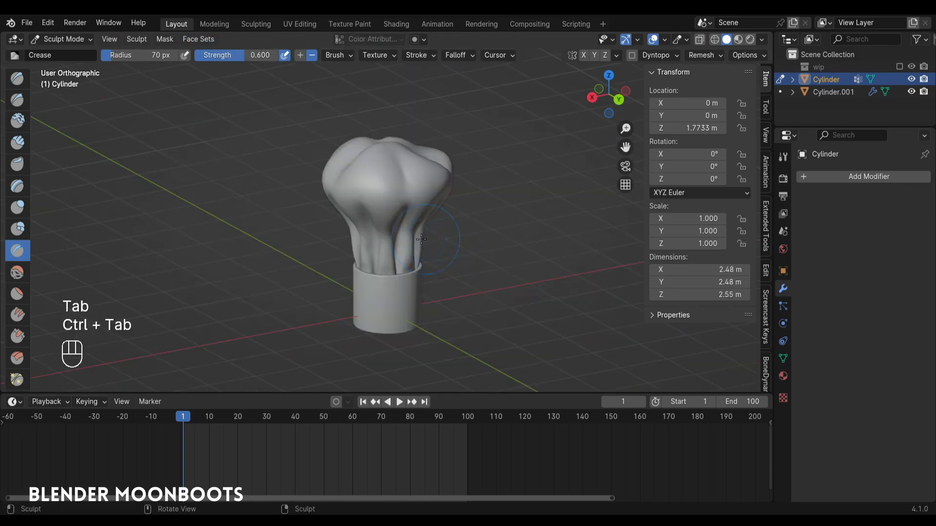
# Return to Object Mode and join the band and the sculpted puffy top into one object.
pyautogui.hotkey('ctrl', 'Tab')
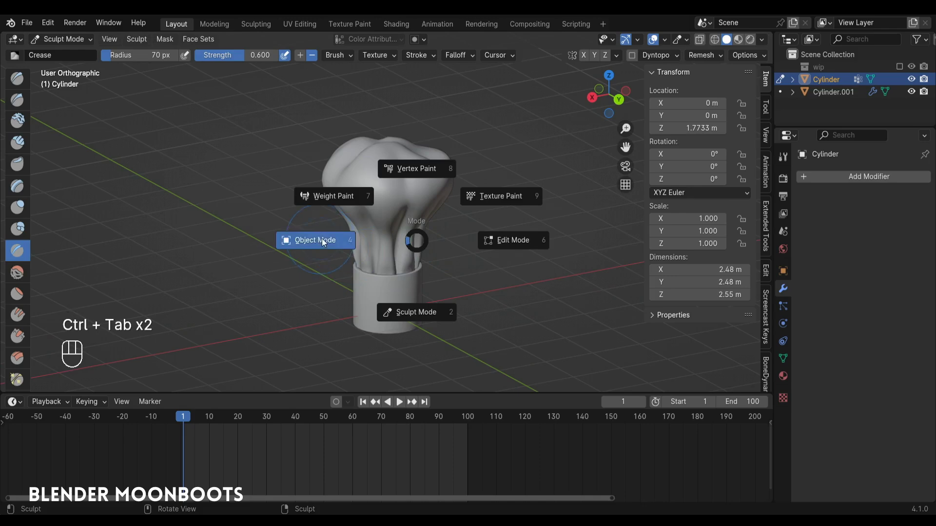
pyautogui.click(322, 240)
pyautogui.click(401, 299)
pyautogui.moveTo(386, 269); pyautogui.dragTo(386, 262)
pyautogui.moveTo(415, 236)
pyautogui.keyDown('alt'); pyautogui.keyDown('shift'); pyautogui.mouseDown()
pyautogui.moveTo(434, 244)
pyautogui.moveTo(399, 238)
pyautogui.moveTo(413, 318)
pyautogui.moveTo(430, 303)
pyautogui.moveTo(428, 271)
pyautogui.mouseUp(); pyautogui.keyUp('shift'); pyautogui.keyUp('alt')
pyautogui.keyDown('shift'); pyautogui.click(410, 236); pyautogui.keyUp('shift')
pyautogui.hotkey('ctrl', 'j')
# Enter Sculpt Mode on the joined hat and choose the Draw brush.
pyautogui.hotkey('ctrl', 'Tab')
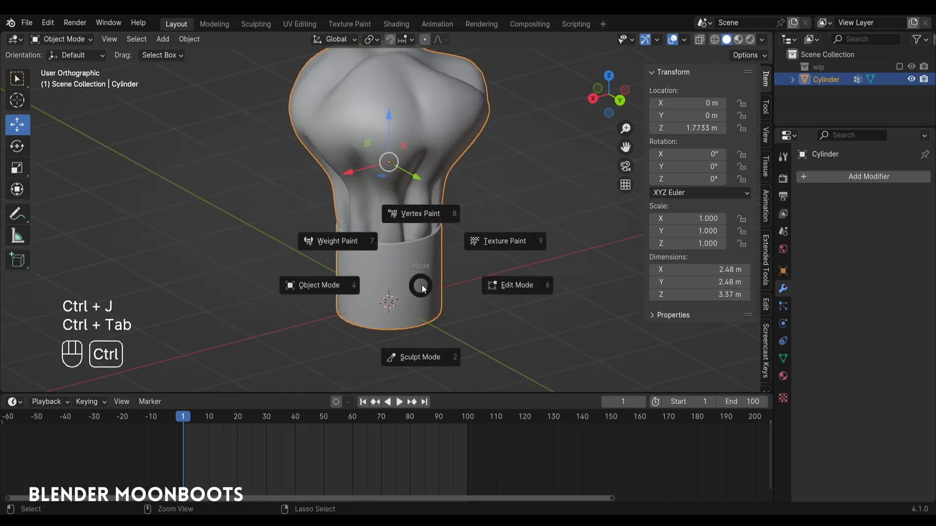
pyautogui.click(412, 354)
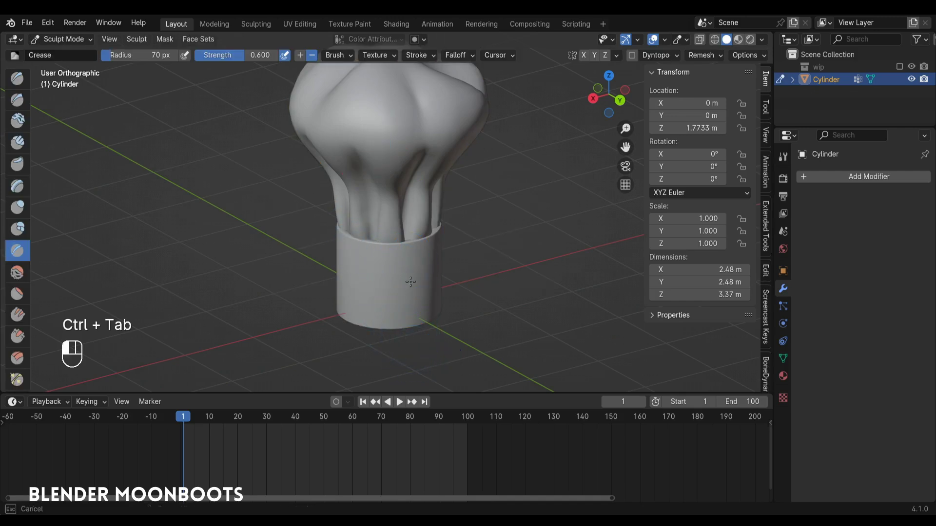
pyautogui.click(18, 78)
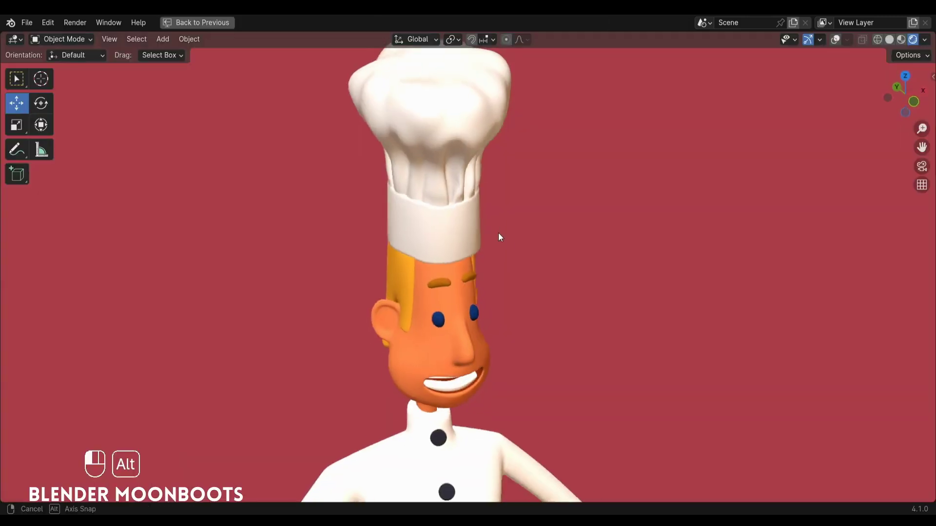
pyautogui.moveTo(499, 234)
pyautogui.keyDown('alt'); pyautogui.mouseDown(button='middle')
pyautogui.moveTo(536, 236)
pyautogui.moveTo(368, 227)
pyautogui.moveTo(499, 230)
pyautogui.moveTo(494, 225)
pyautogui.mouseUp(button='middle'); pyautogui.keyUp('alt')
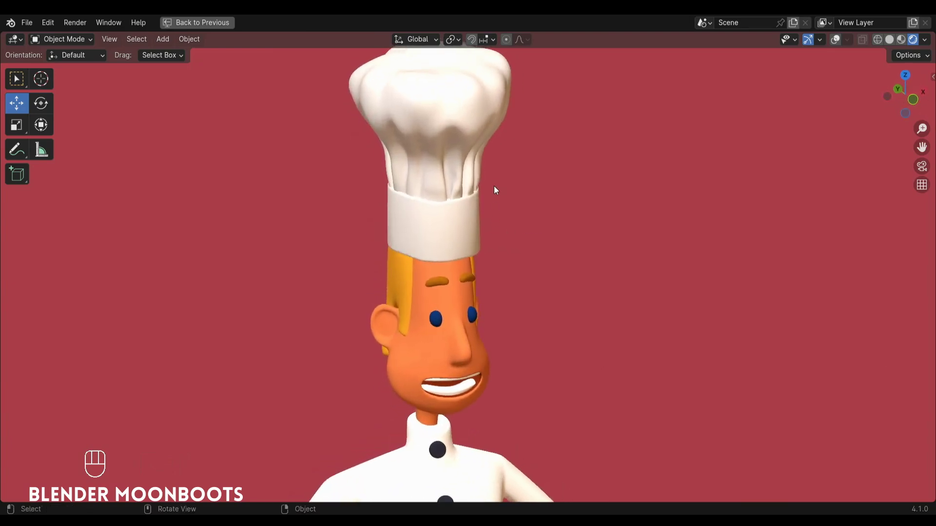